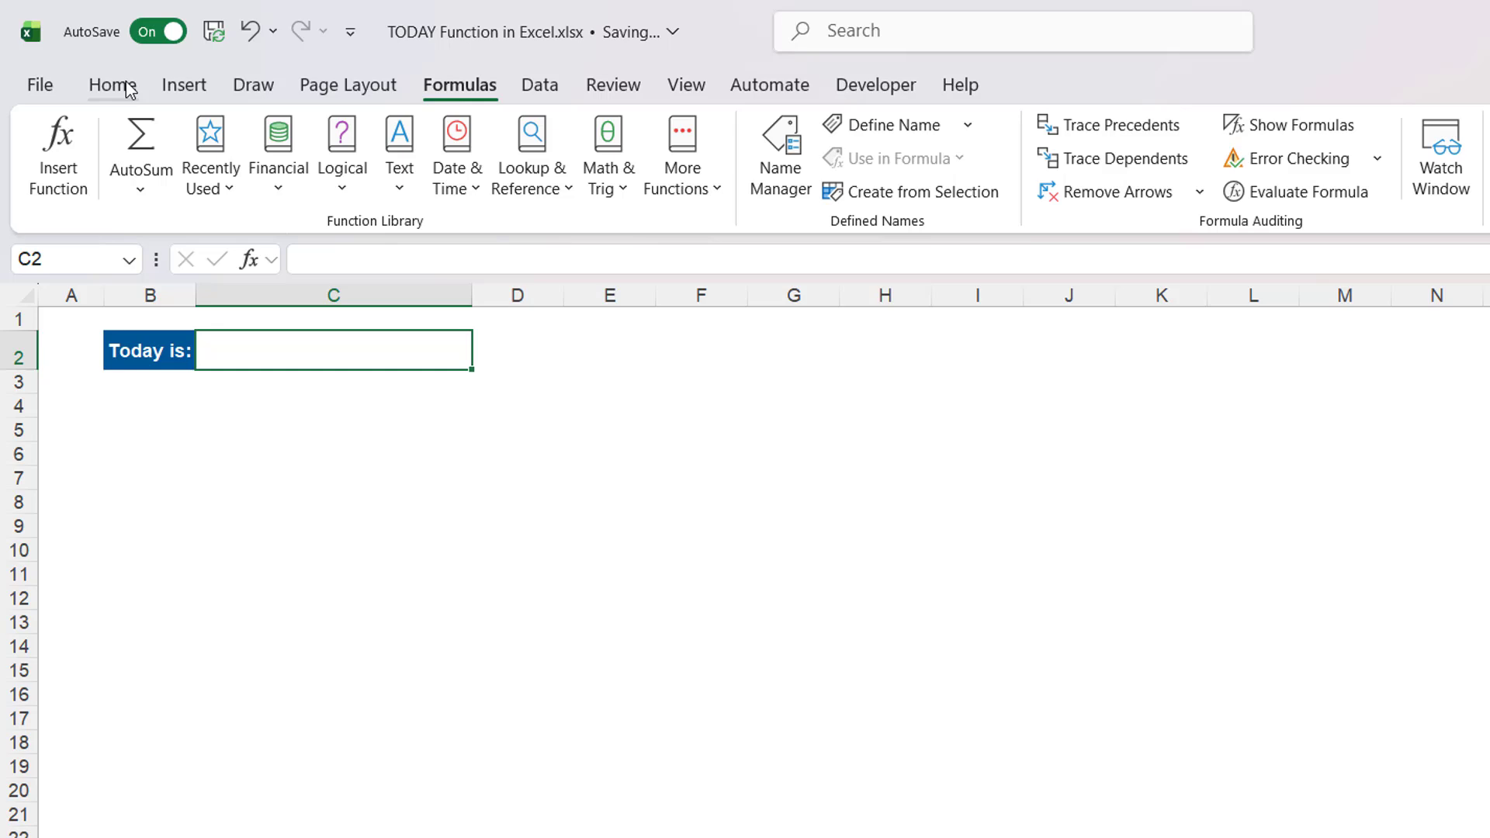
# - Enter the formula =TODAY() in the cell next to the "Today is:" label
pyautogui.click(117, 87)
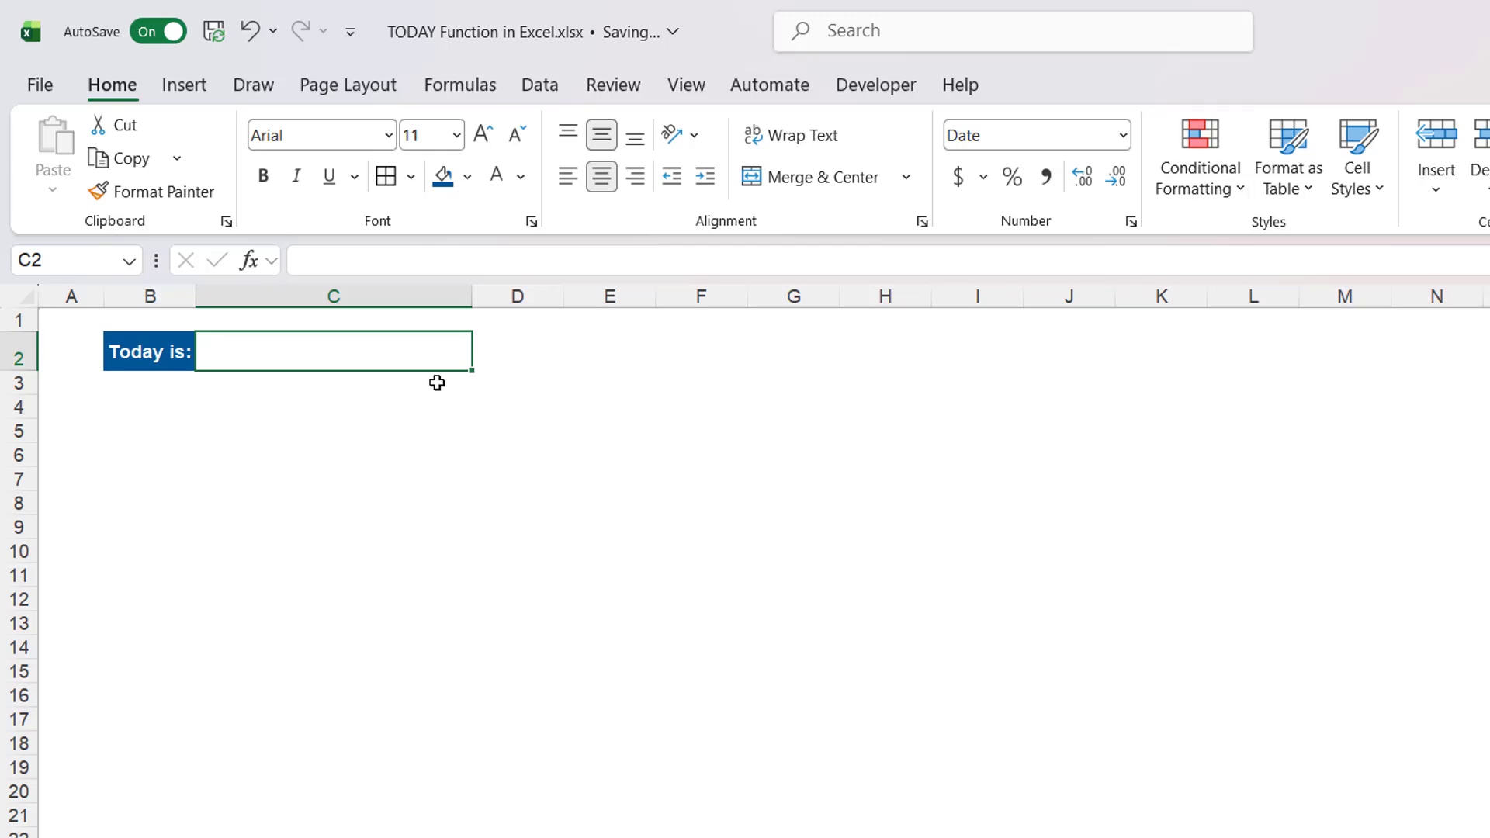
pyautogui.doubleClick(412, 358)
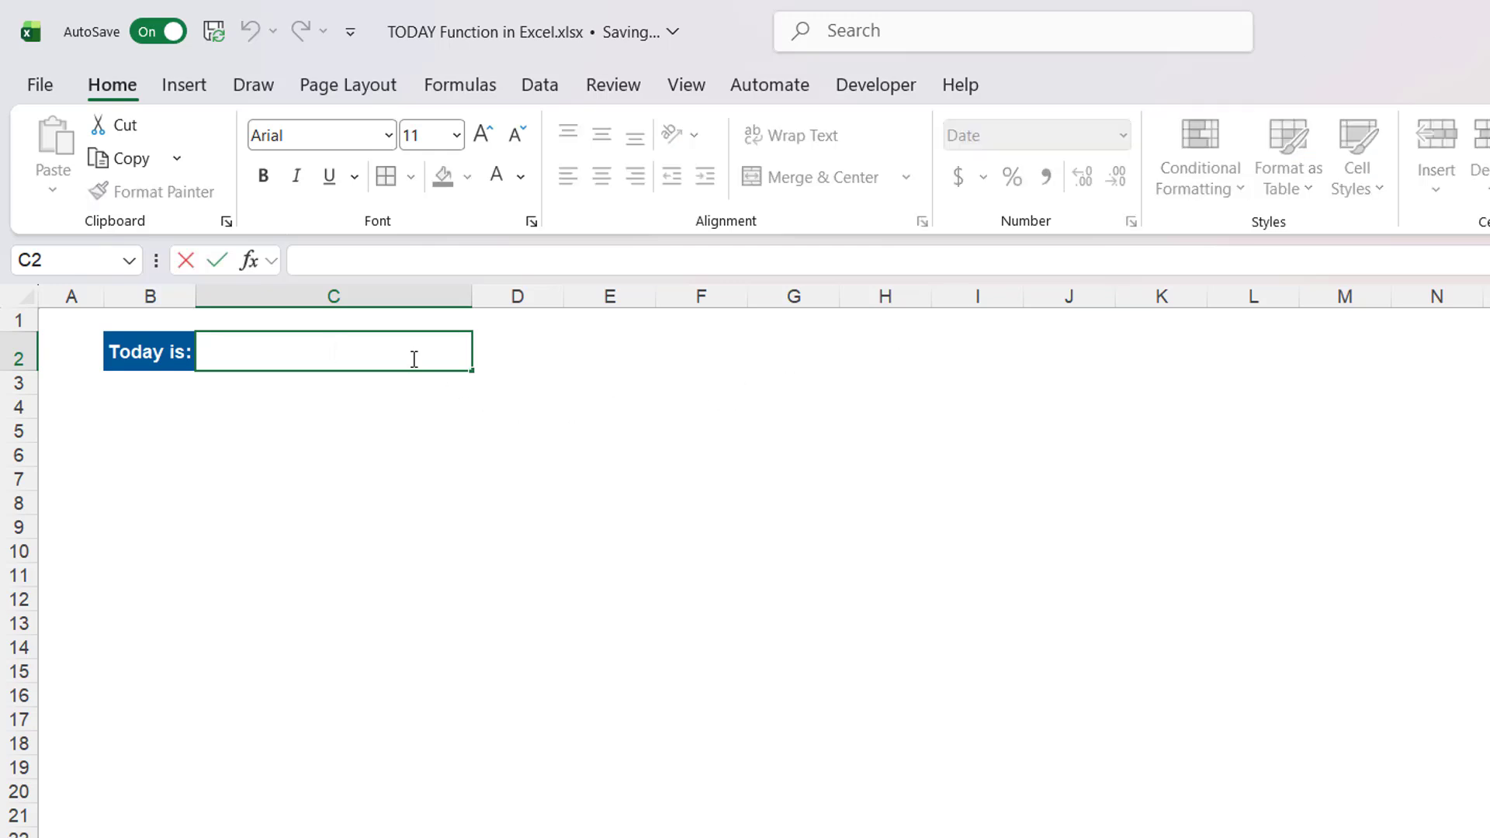
pyautogui.write('=TO')
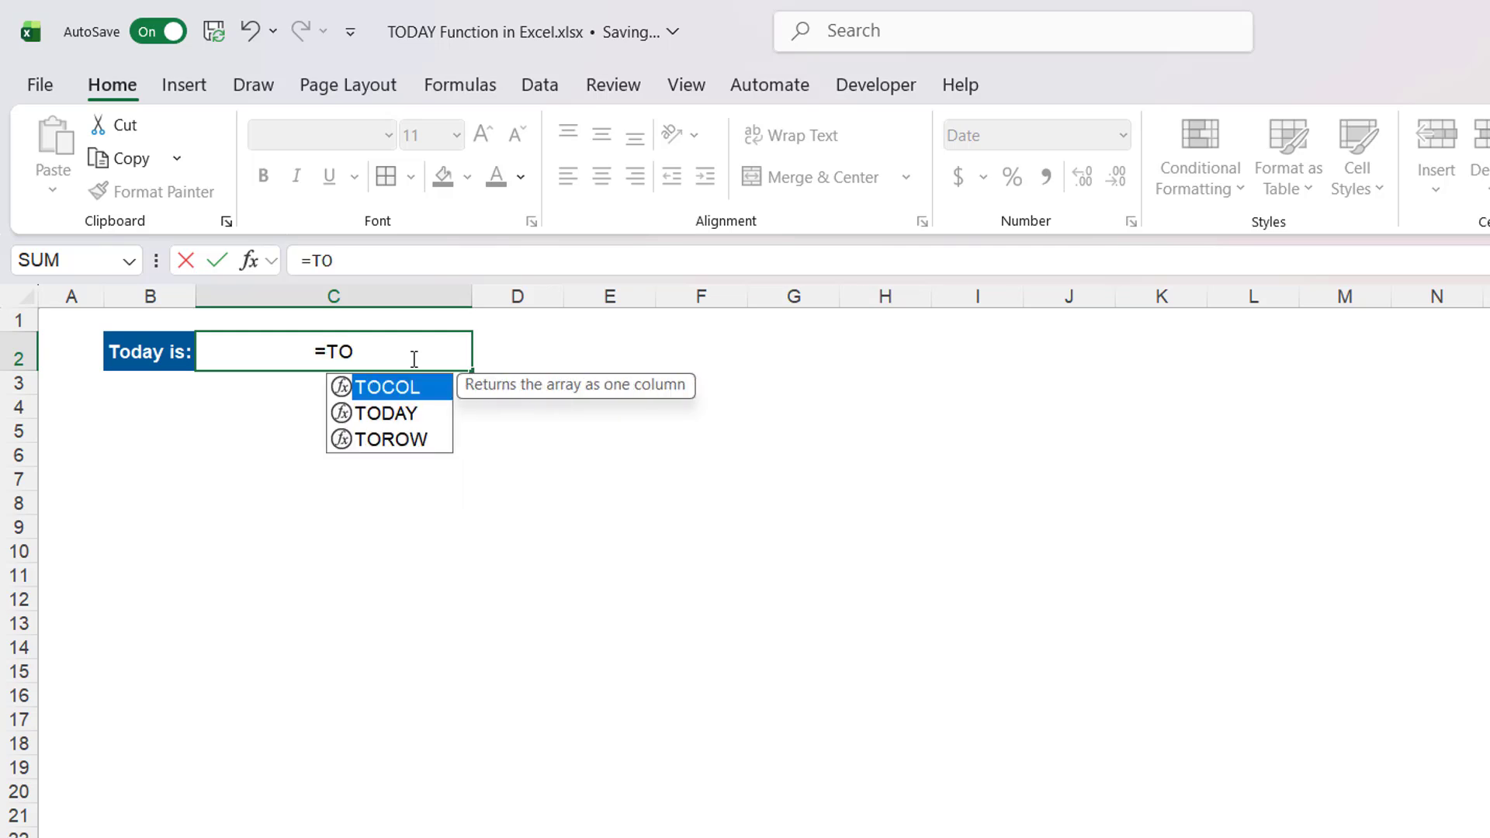
pyautogui.write('DAY')
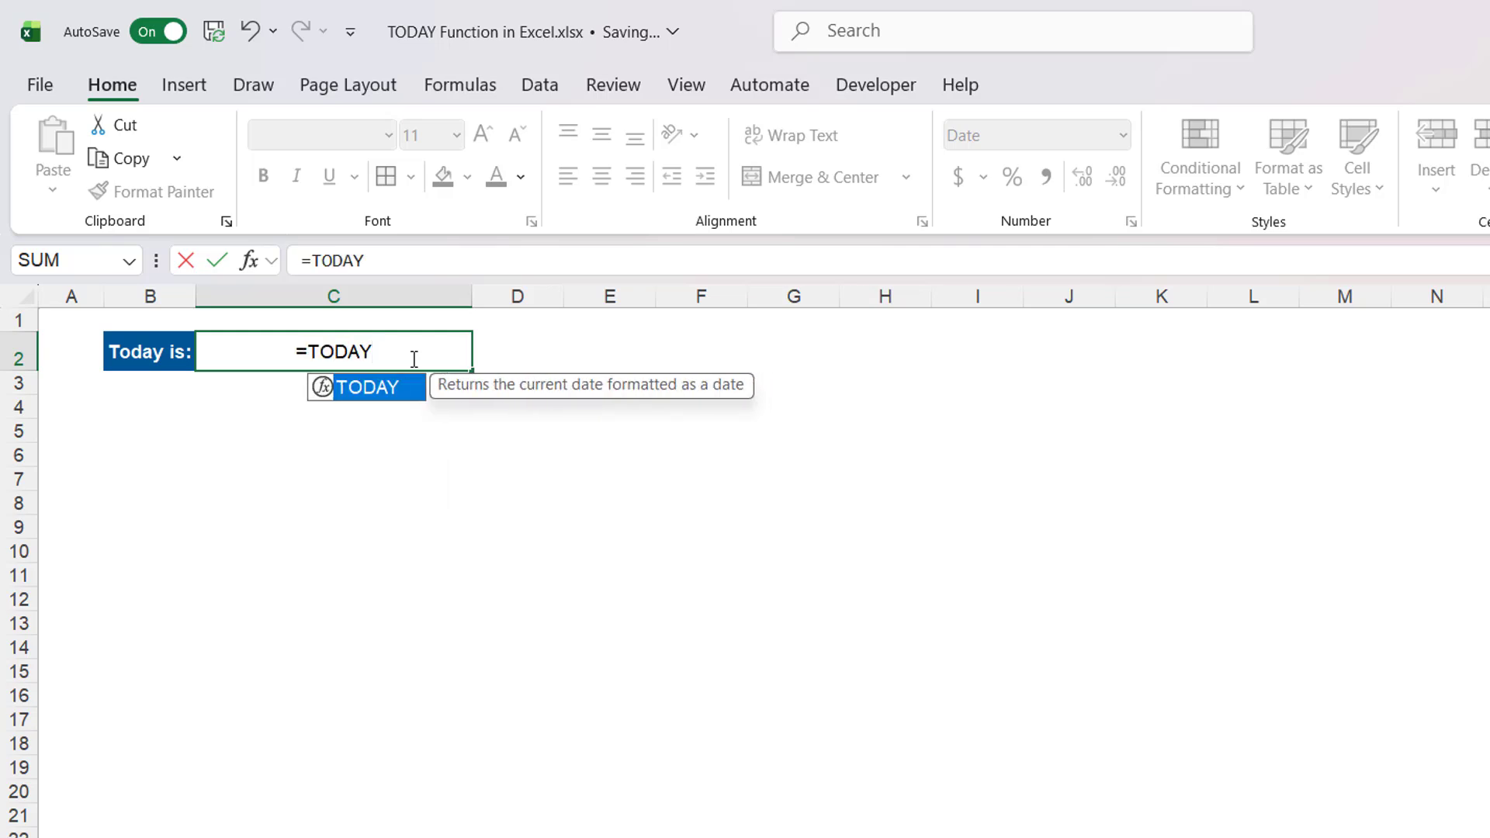
pyautogui.write('()')
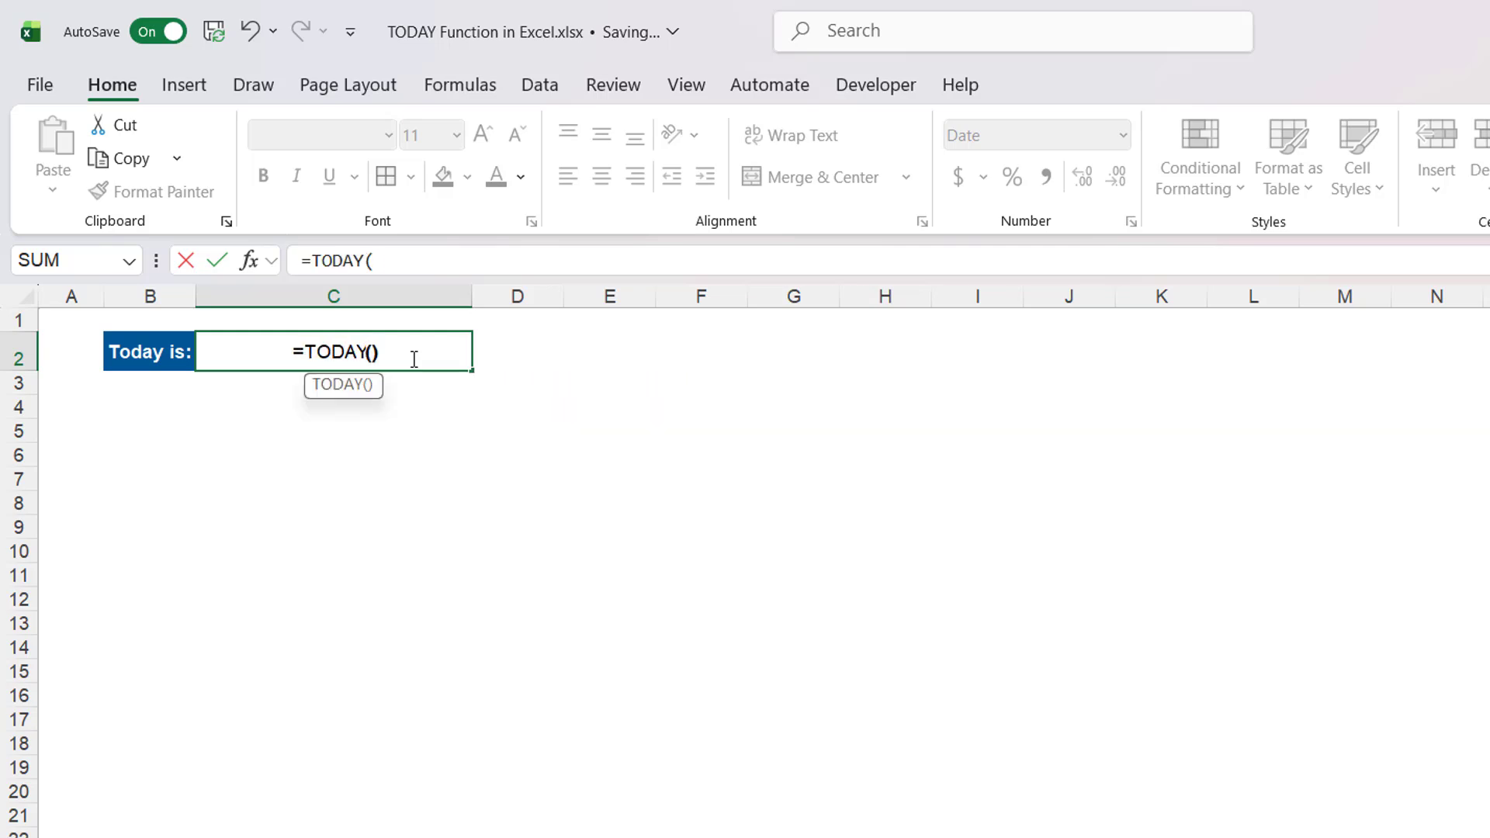
pyautogui.press('Return')
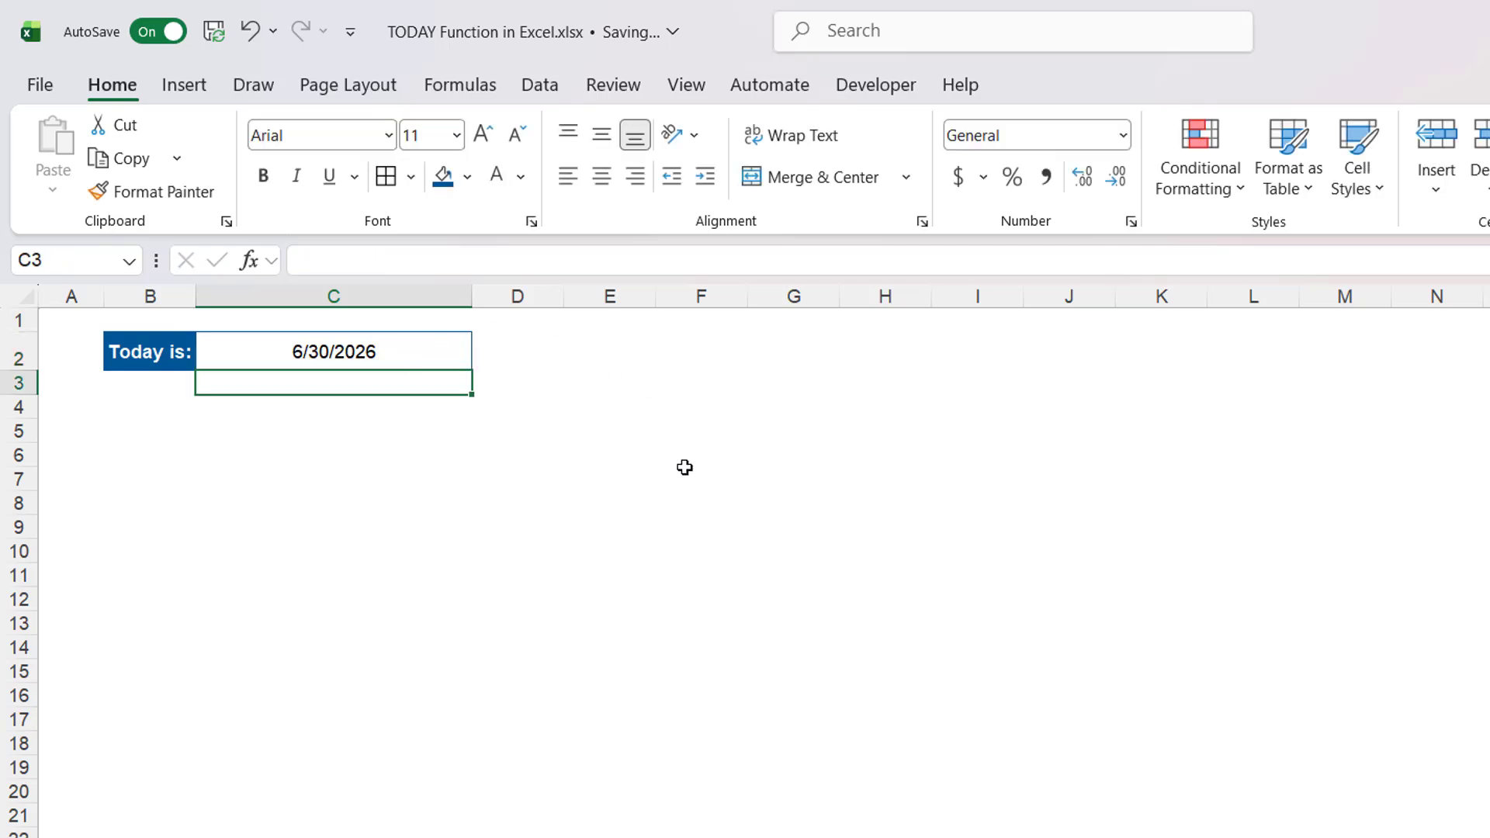
# - Format the TODAY result cell with the Long Date number format
pyautogui.click(359, 349)
pyautogui.click(1123, 139)
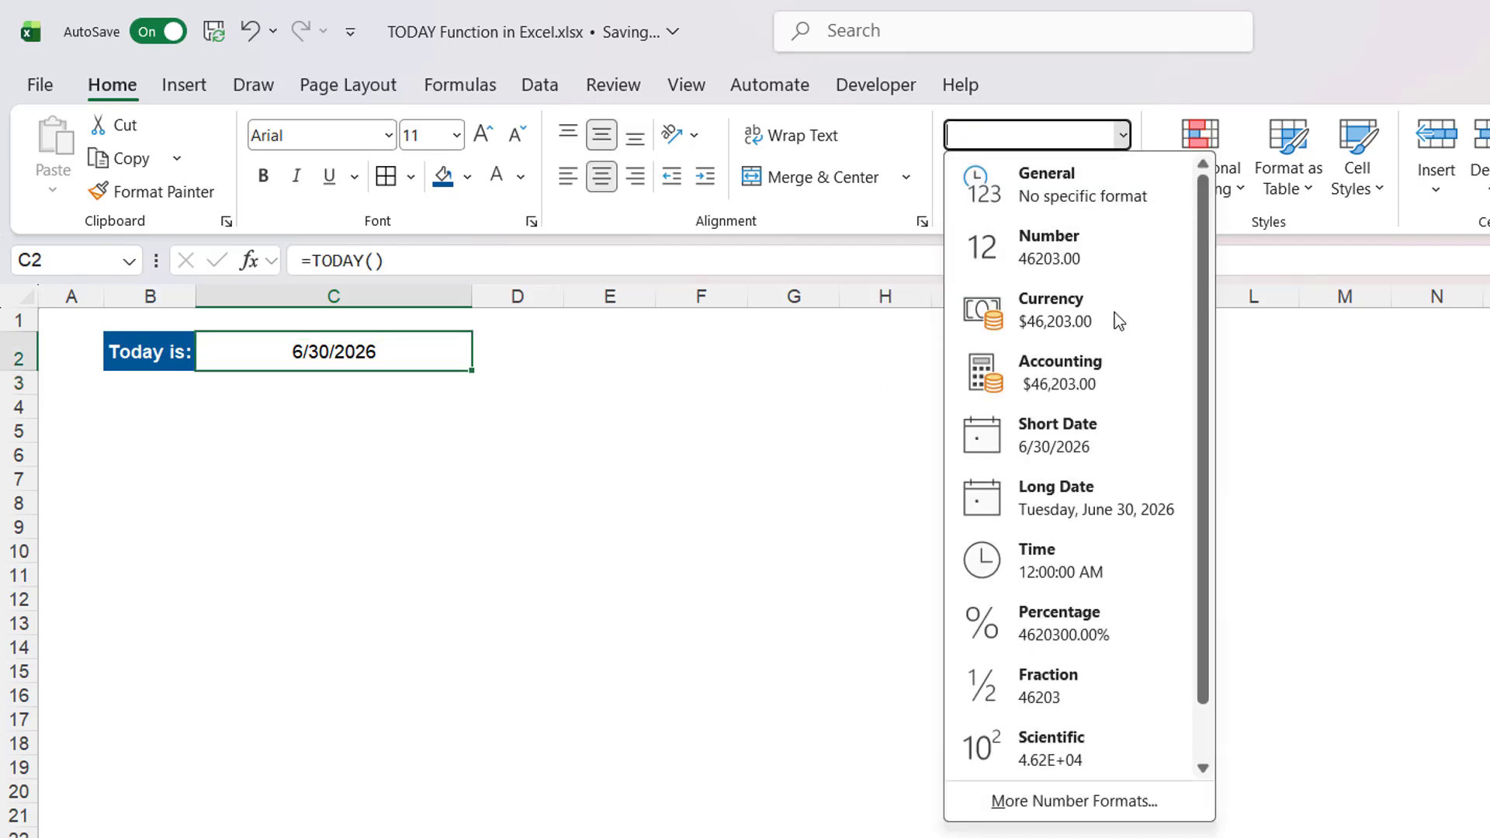
pyautogui.click(1098, 492)
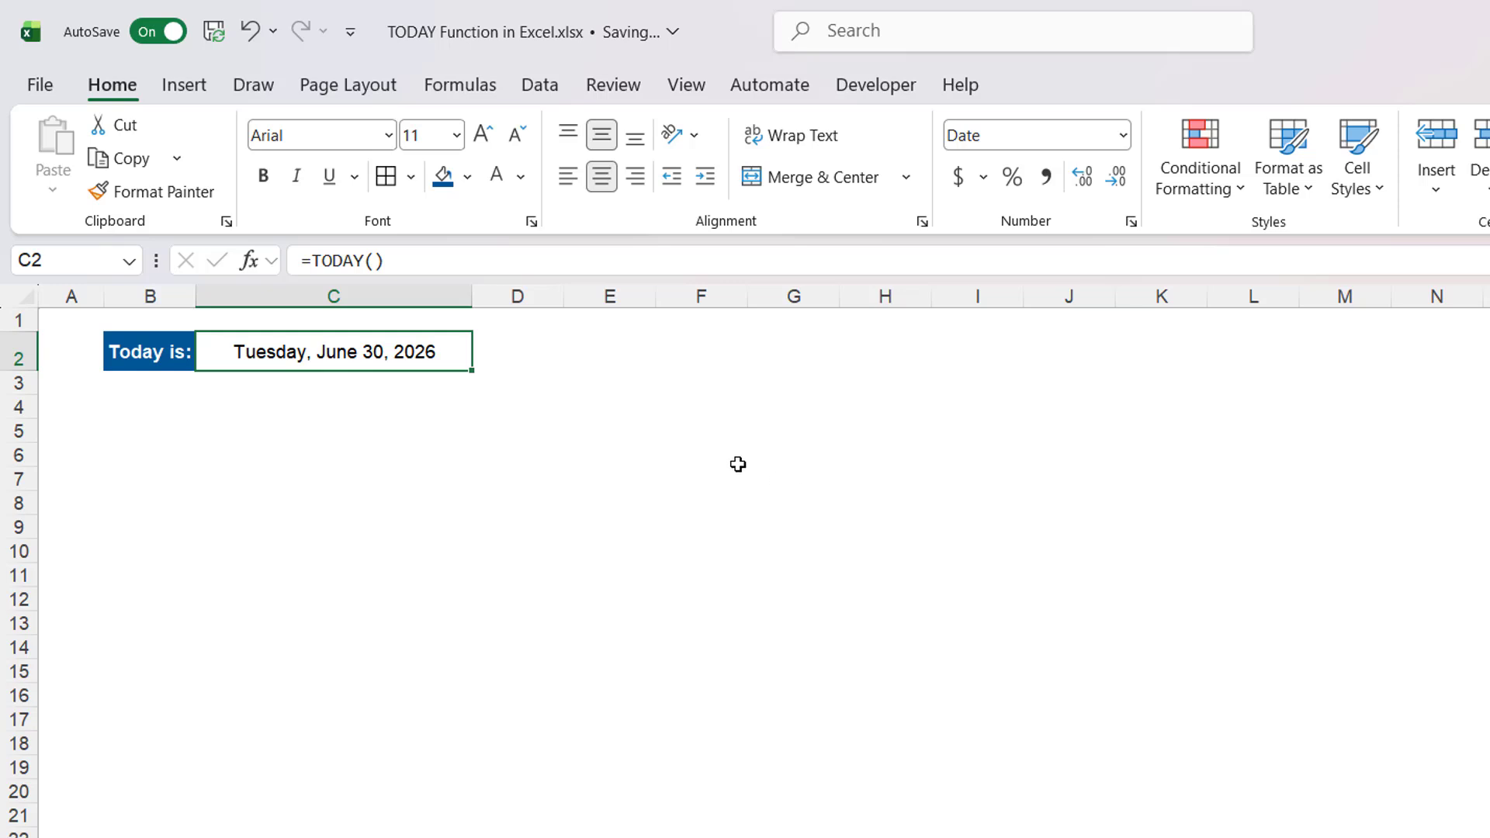
# - Open the workbook's calculation options to check the recalculation mode
pyautogui.click(451, 90)
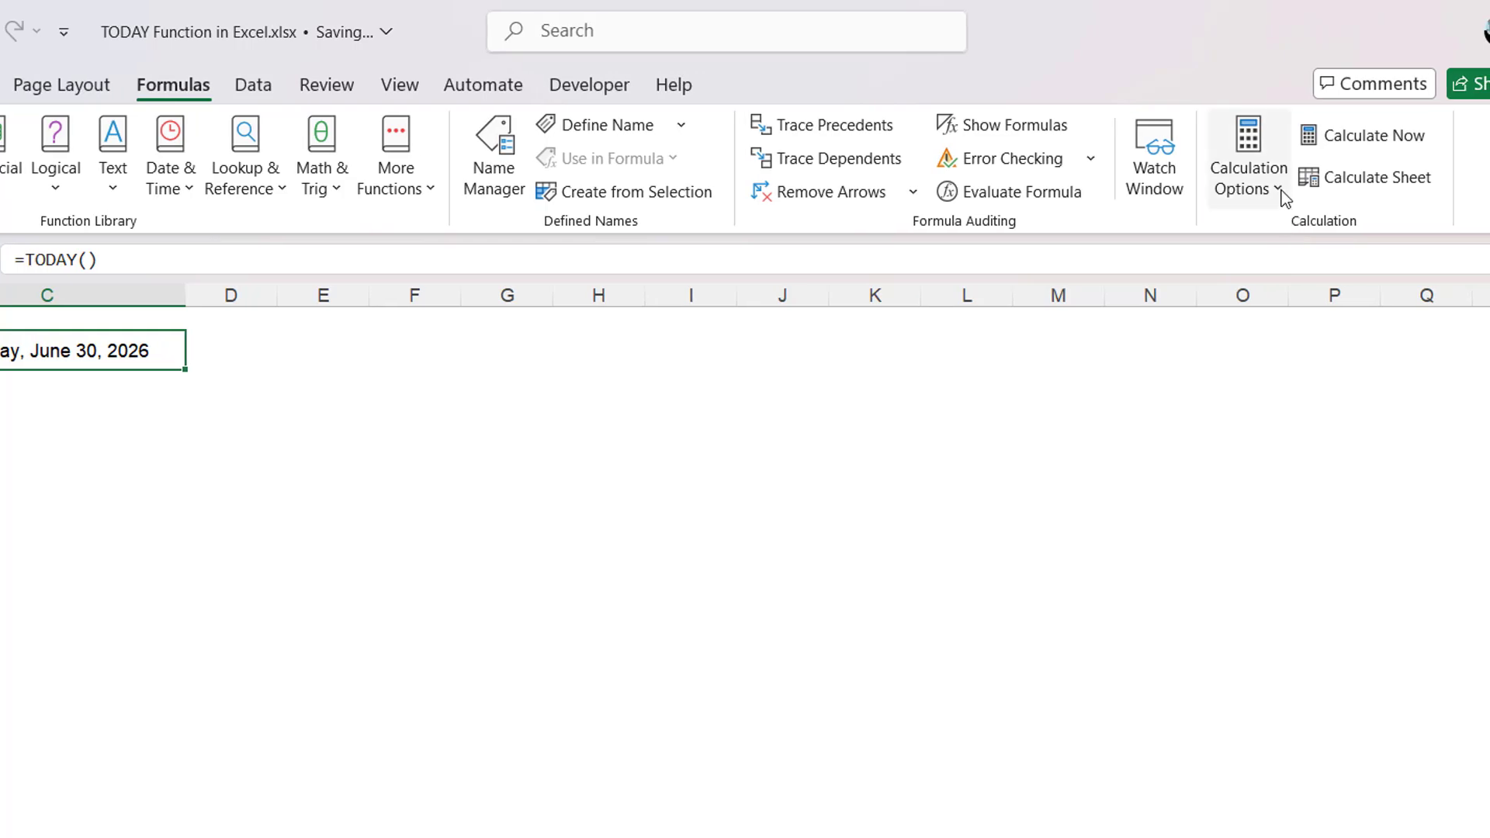
pyautogui.click(1277, 190)
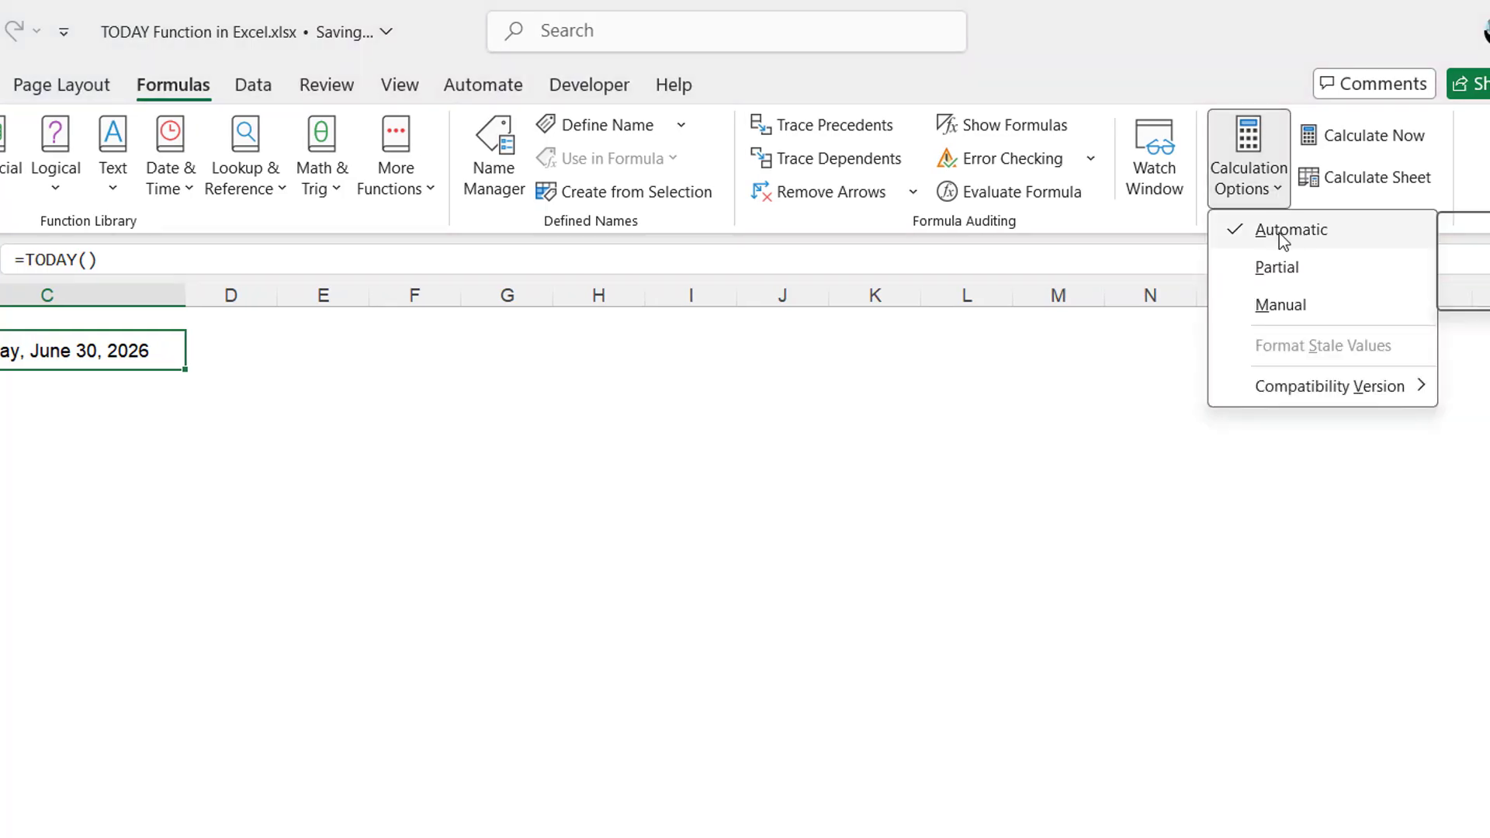
pyautogui.click(1054, 391)
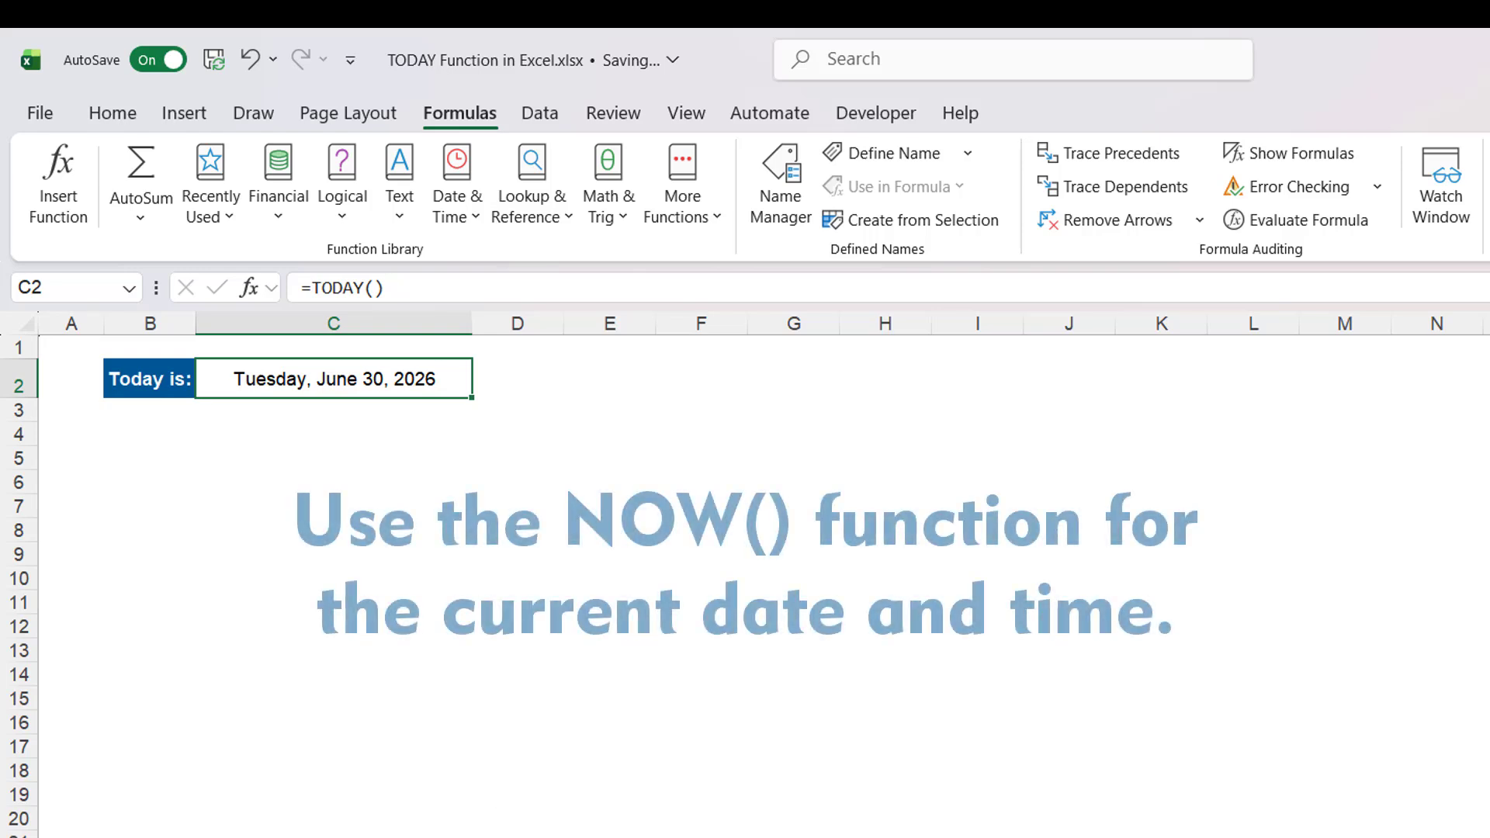
# - On the next sheet, enter =TODAY()+15 in the Add Days cell
pyautogui.click(326, 835)
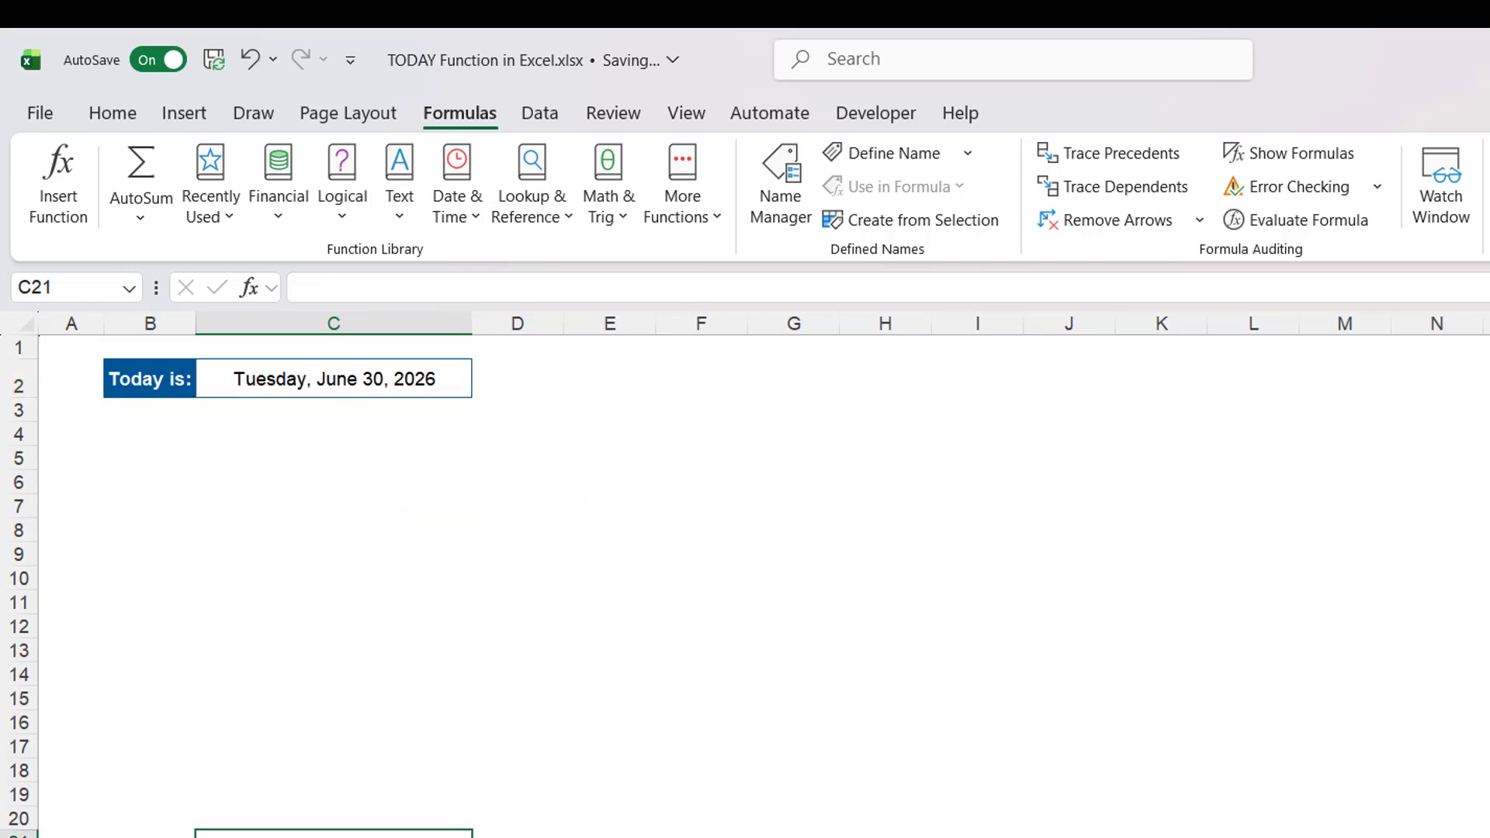
pyautogui.hotkey('ctrl', 'pagedown')
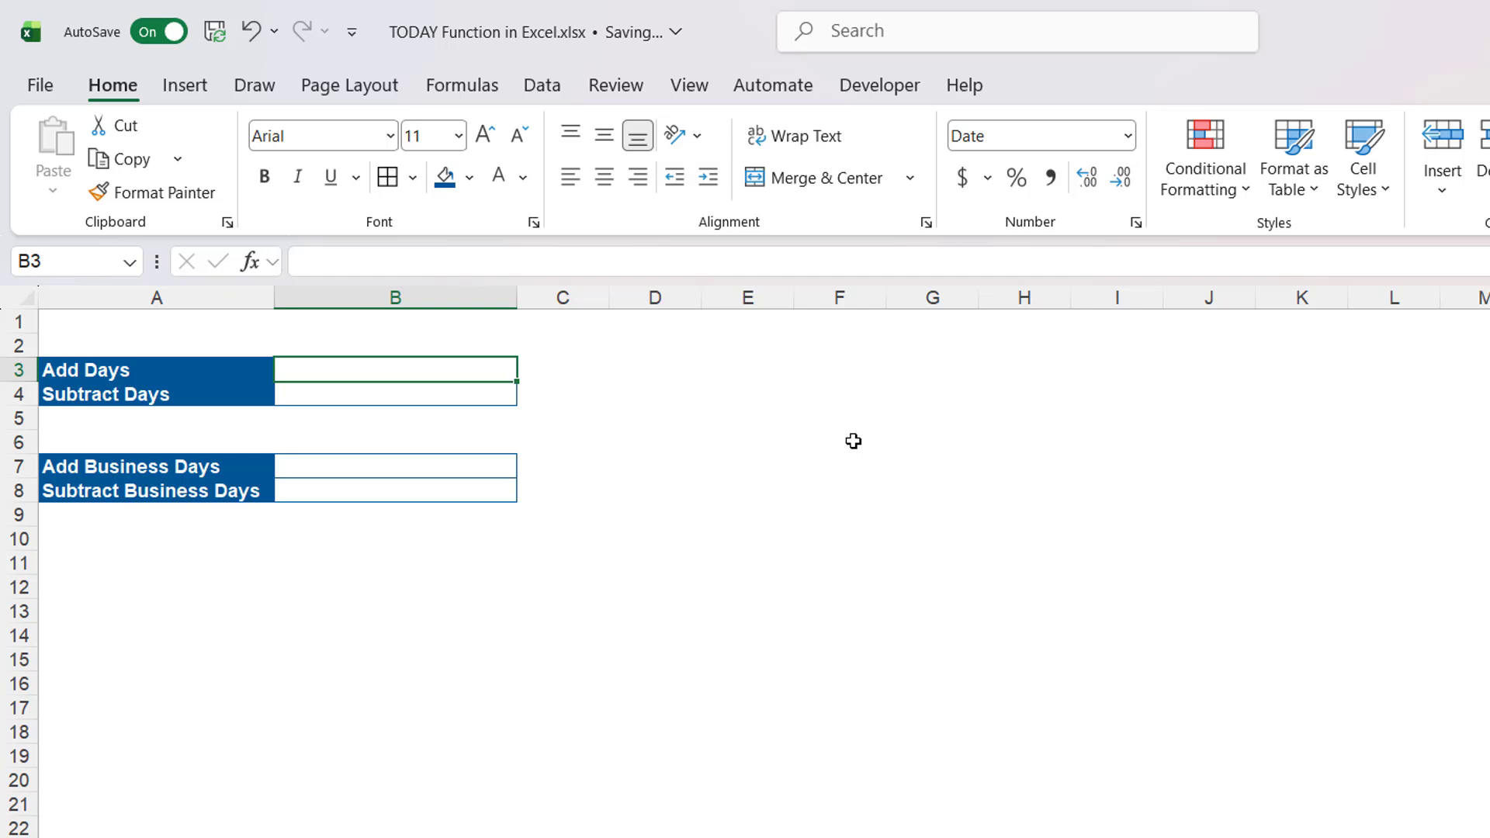
pyautogui.doubleClick(456, 368)
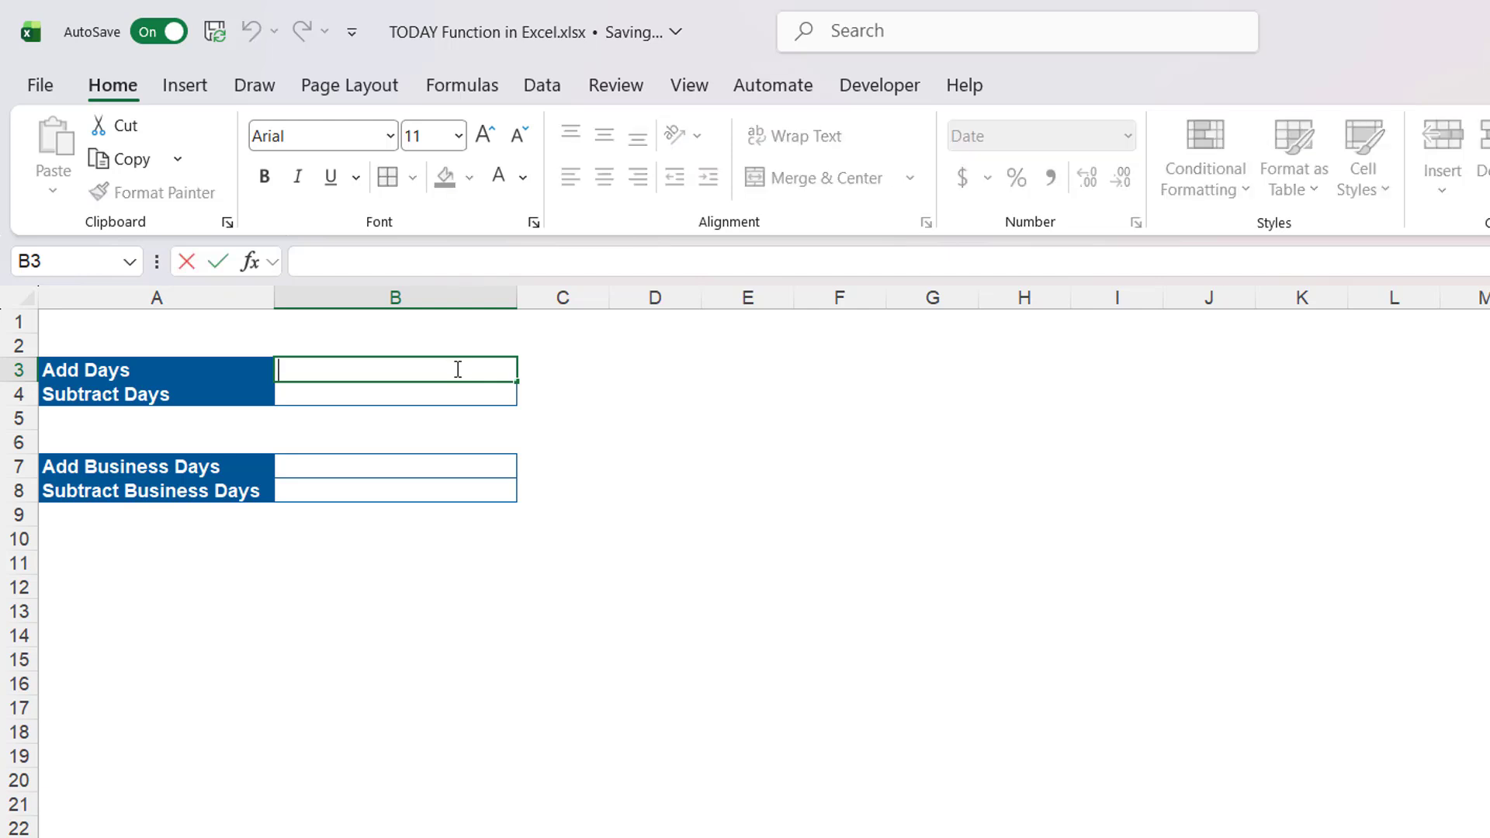
pyautogui.write('=TODA')
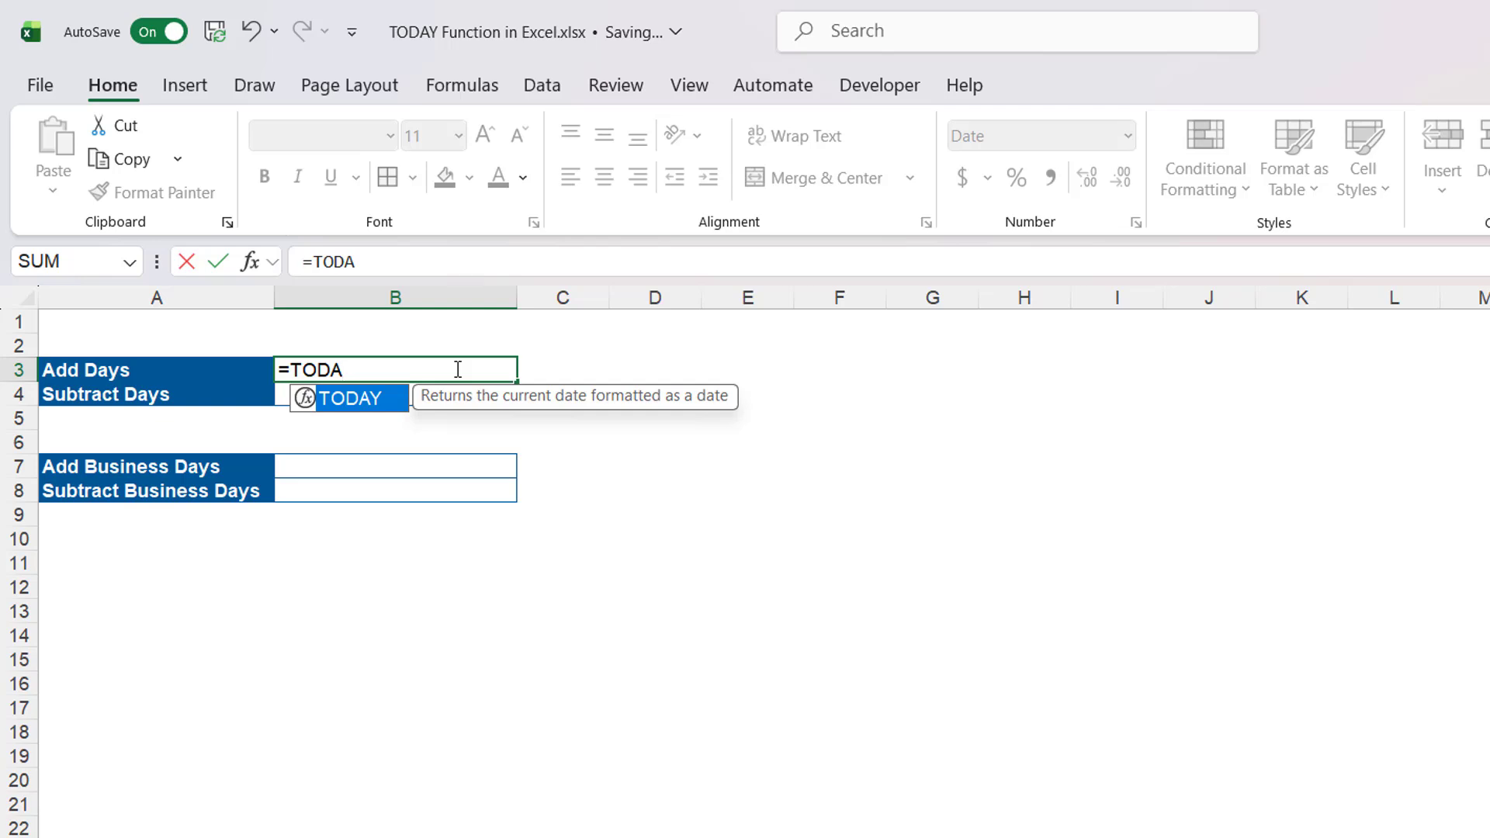
pyautogui.press('Tab')
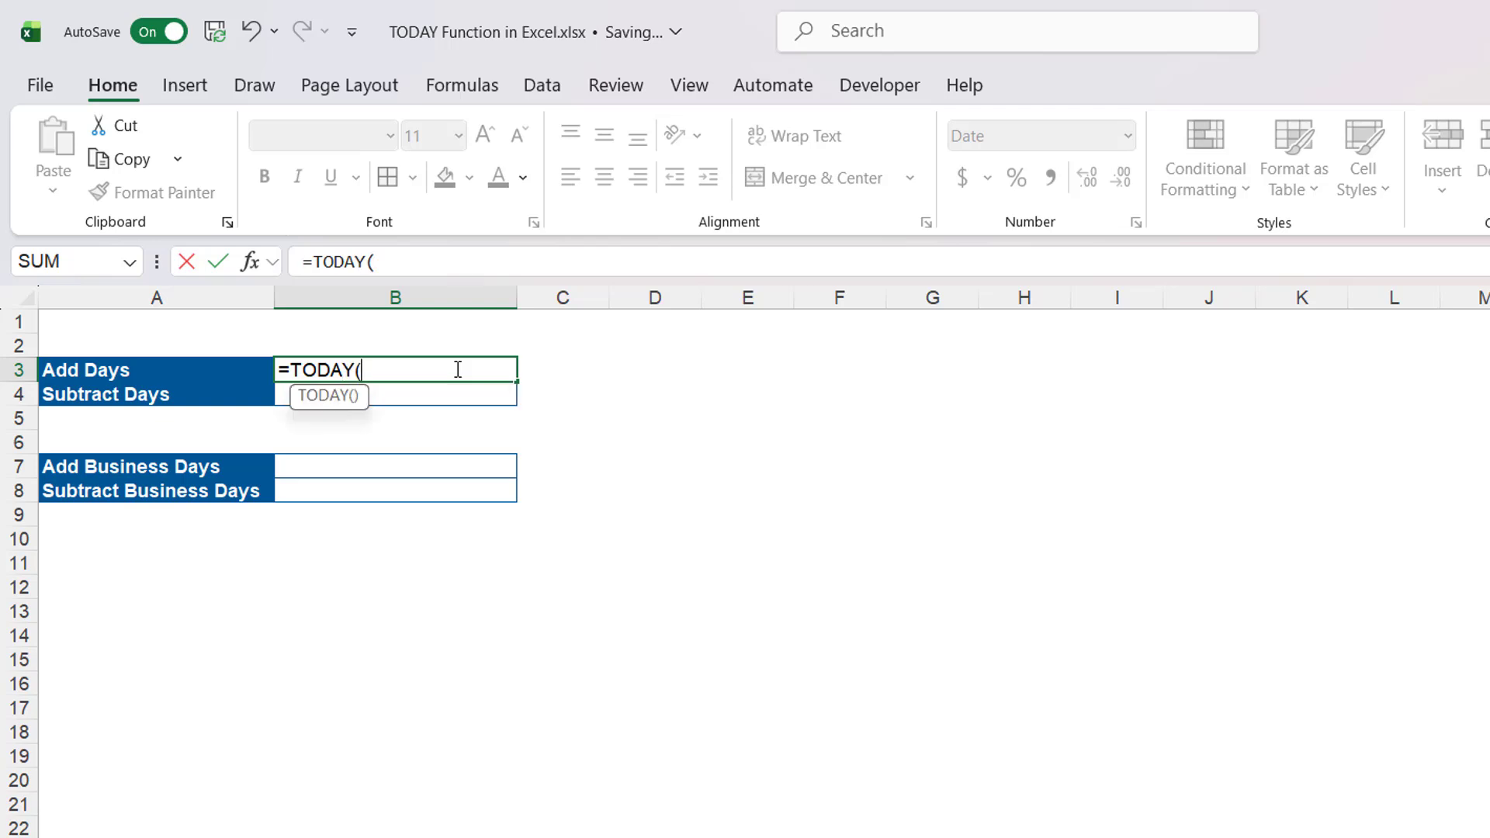
pyautogui.write(')')
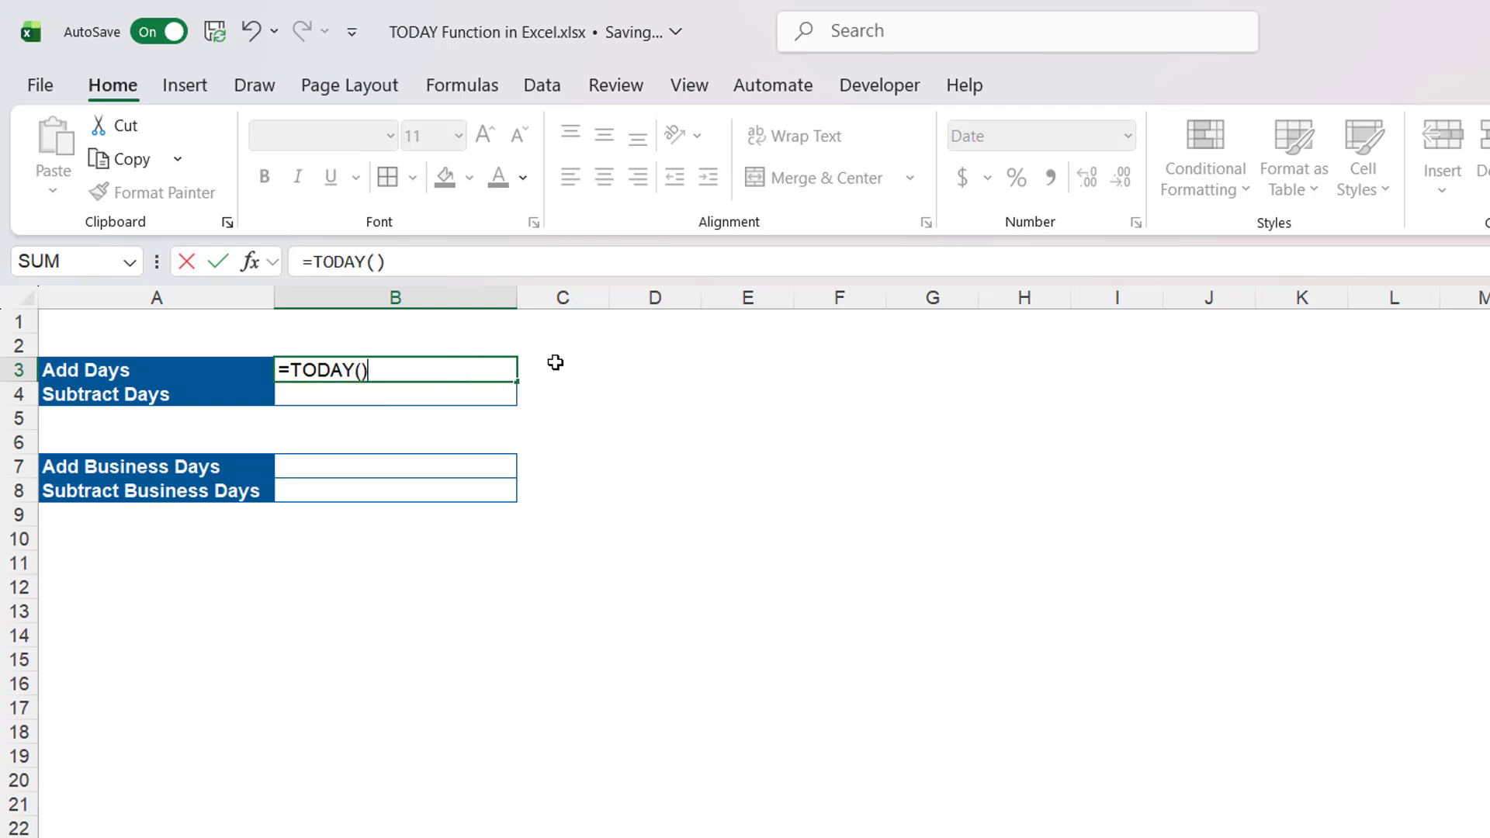
pyautogui.write('+15')
pyautogui.press('Return')
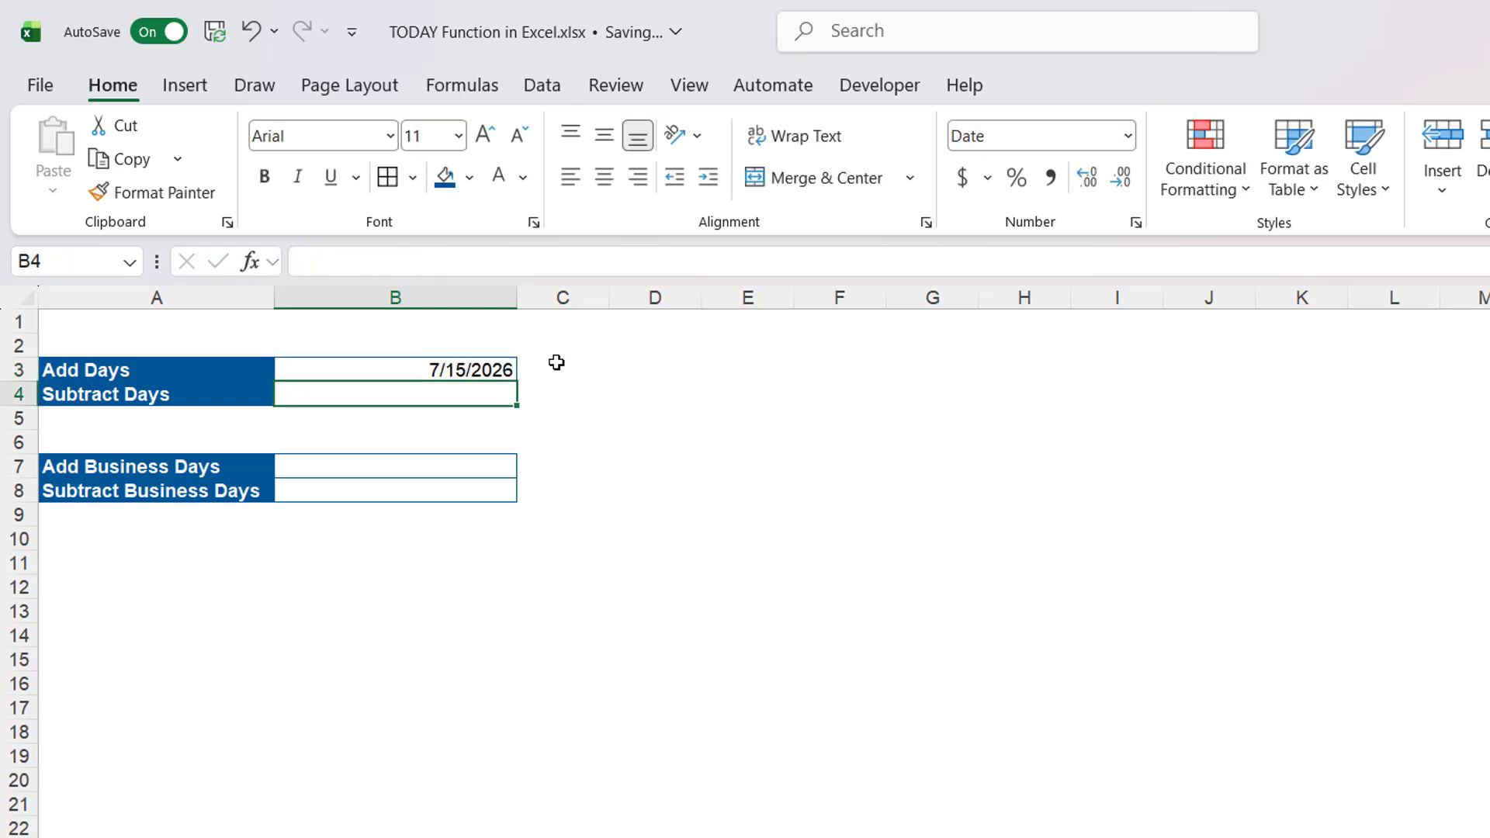
# - Enter =TODAY()-15 in the Subtract Days cell
pyautogui.write('=TOD')
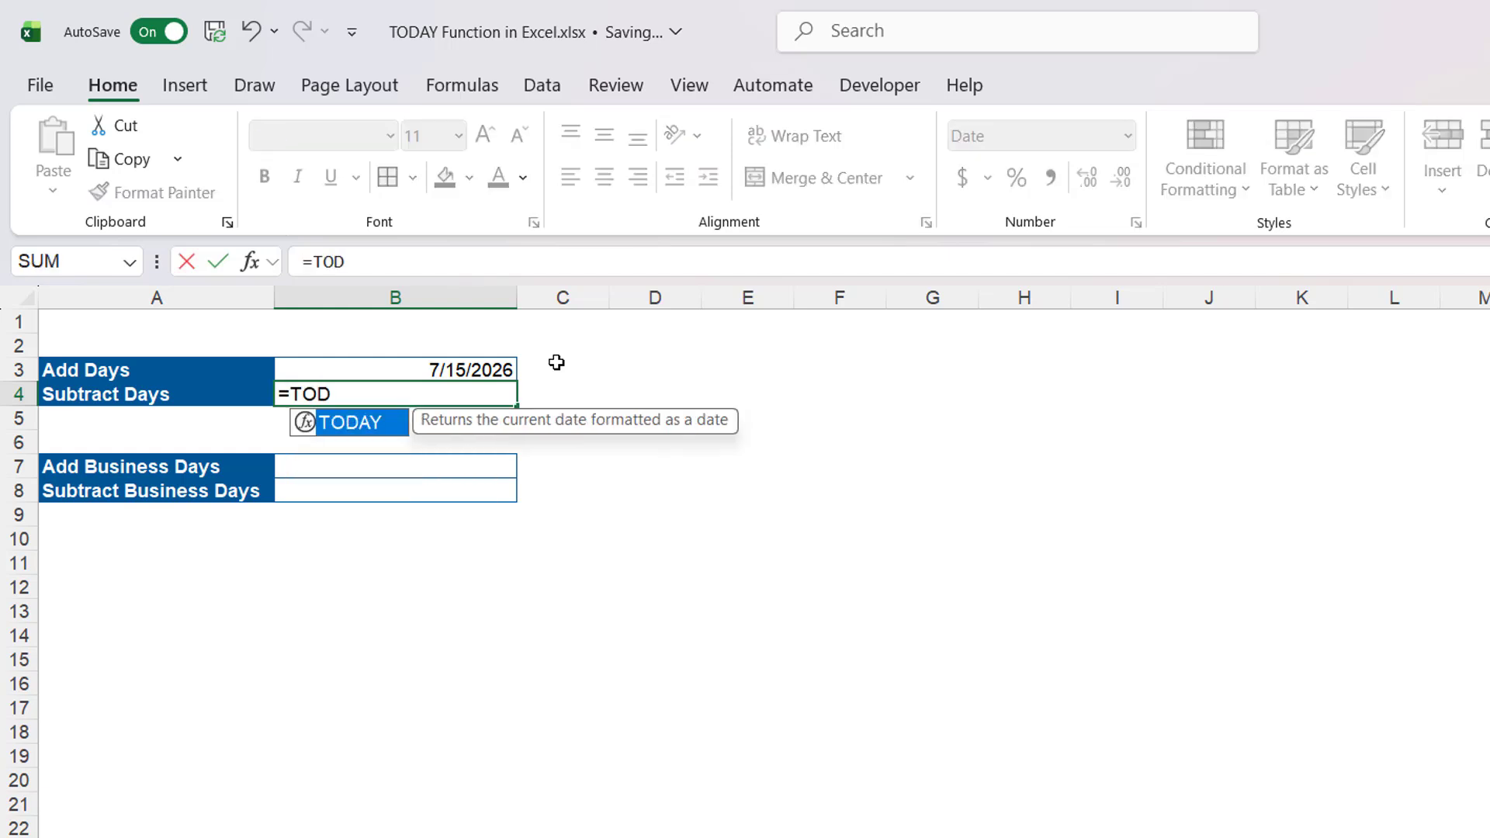
pyautogui.press('Tab')
pyautogui.write(')-15')
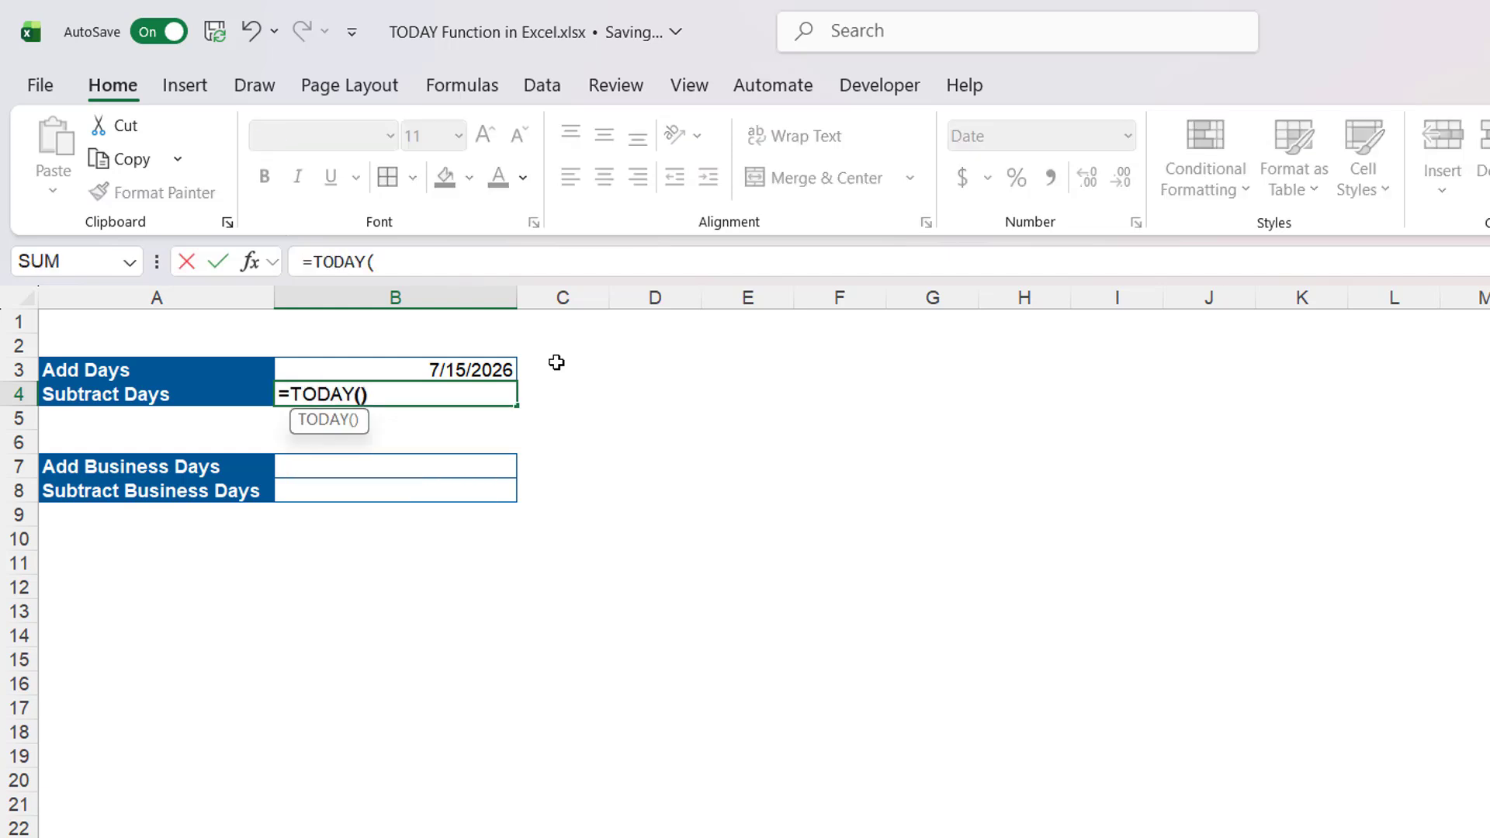
pyautogui.press('Return')
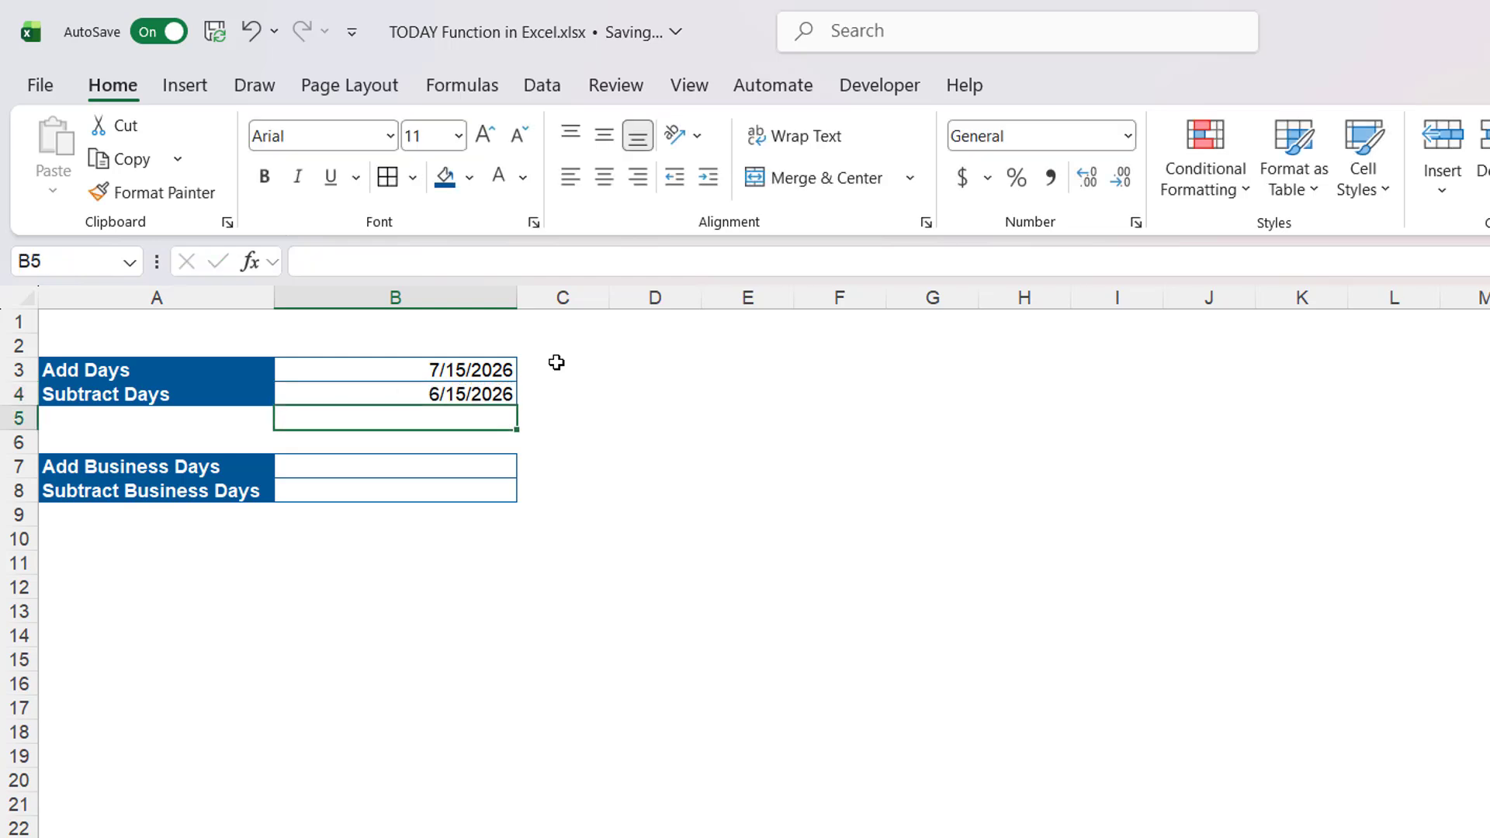
# - Enter =WORKDAY(TODAY(),15) in the Add Business Days cell
pyautogui.click(456, 475)
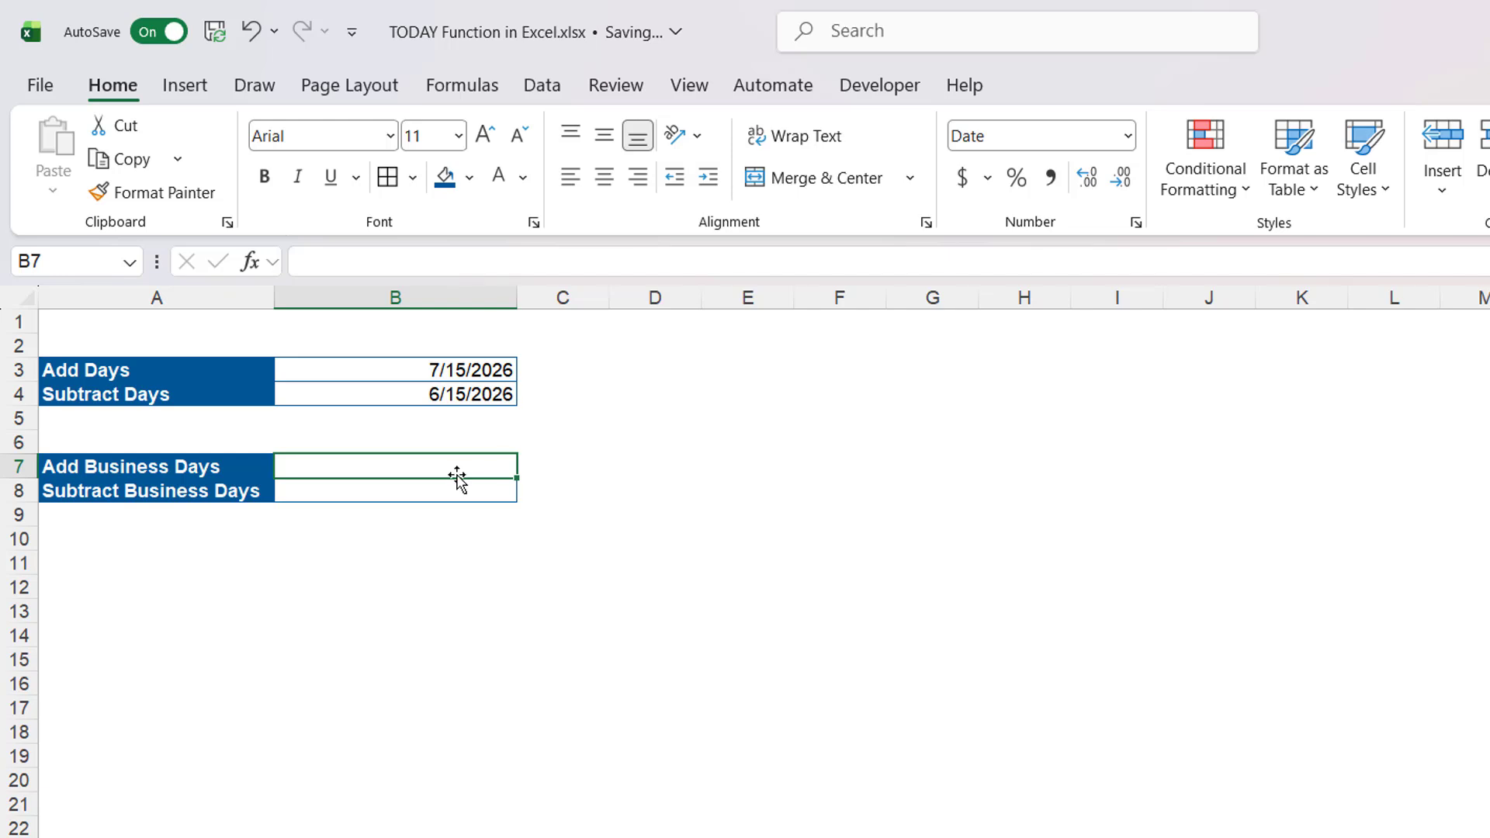
pyautogui.write('=')
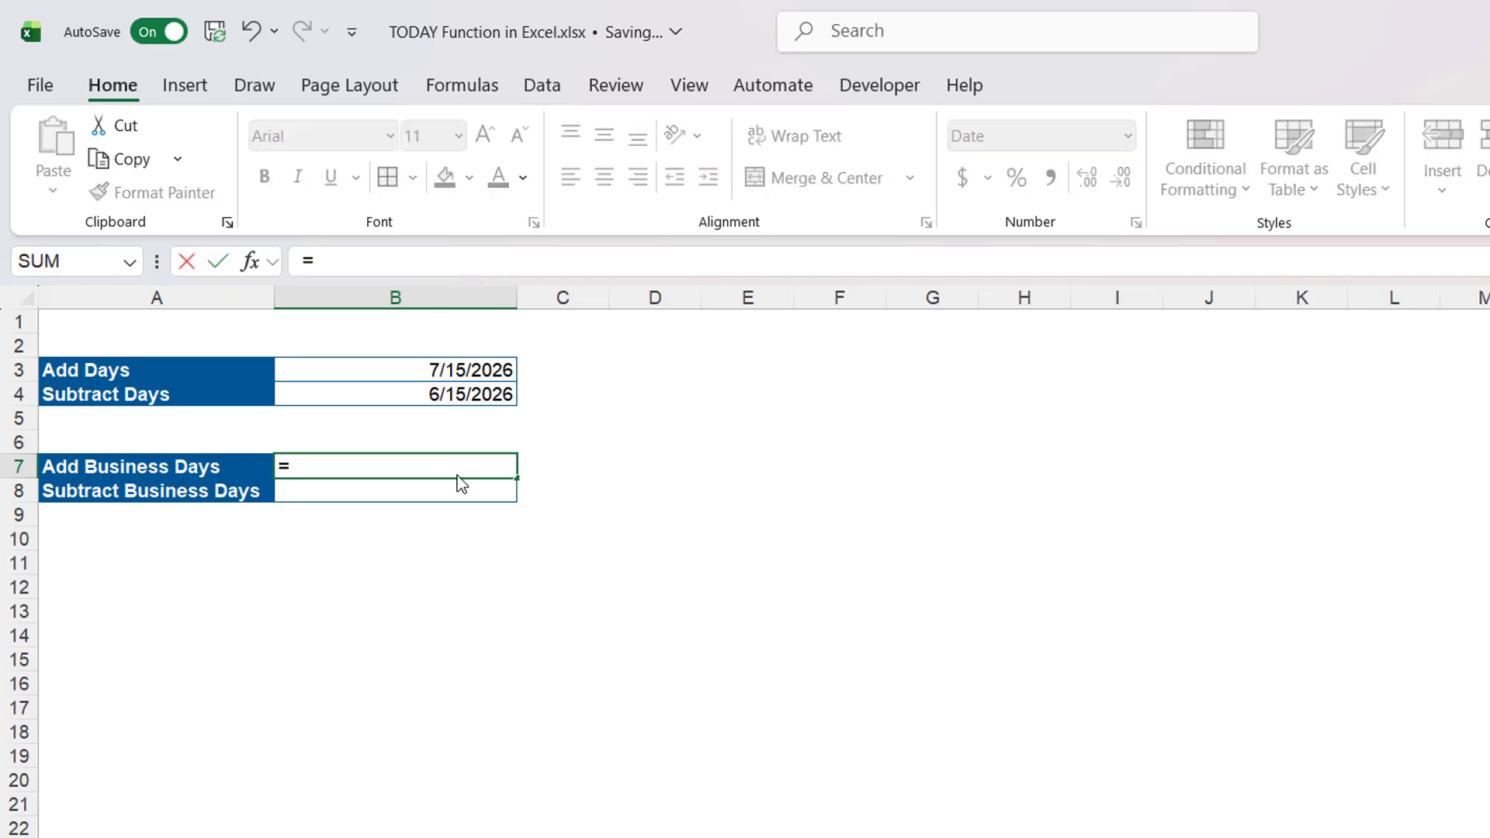
pyautogui.write('WO')
pyautogui.press('Tab')
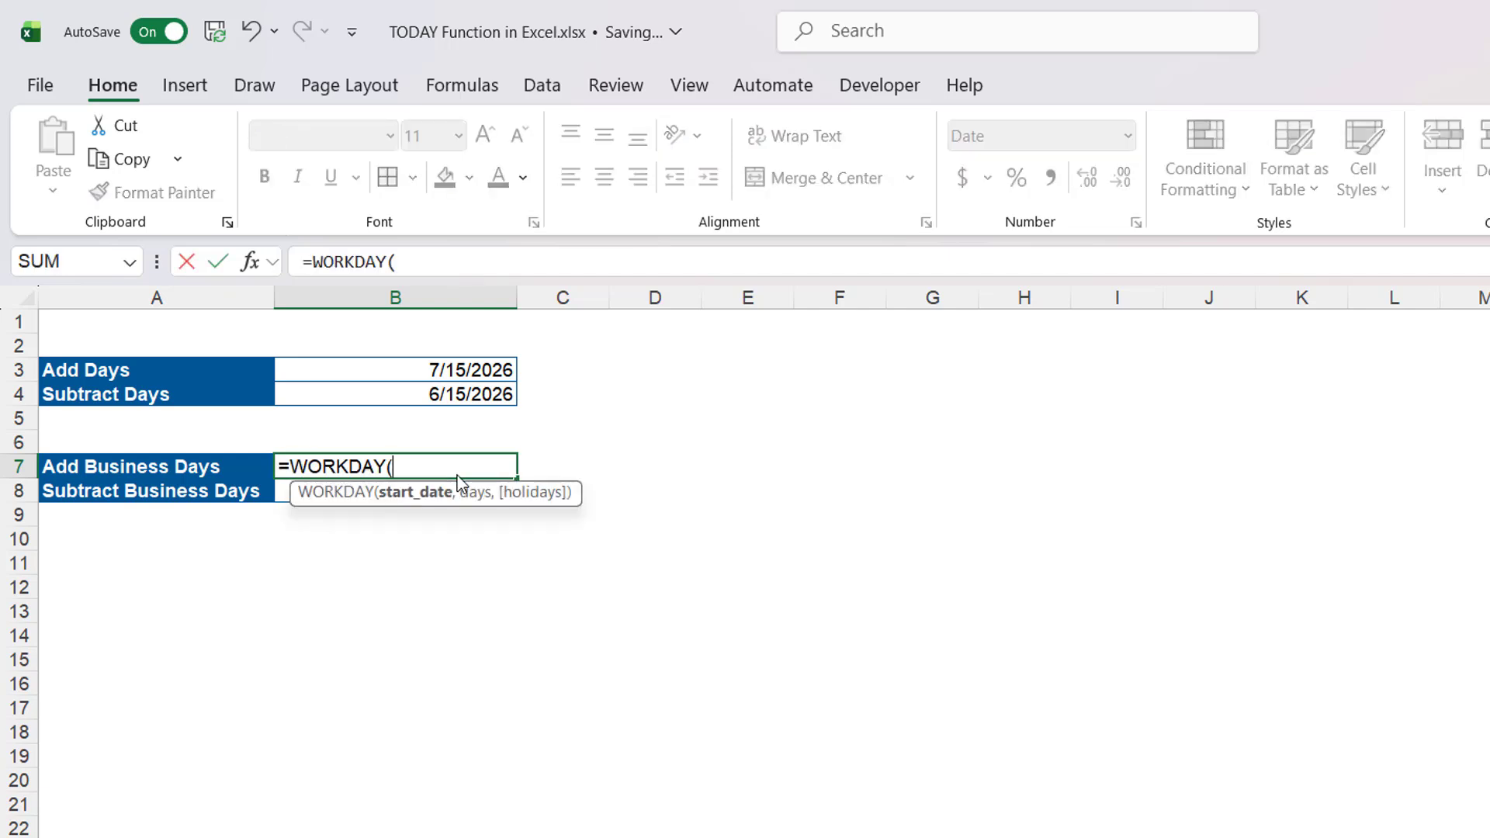
pyautogui.write('TOD')
pyautogui.press('Tab')
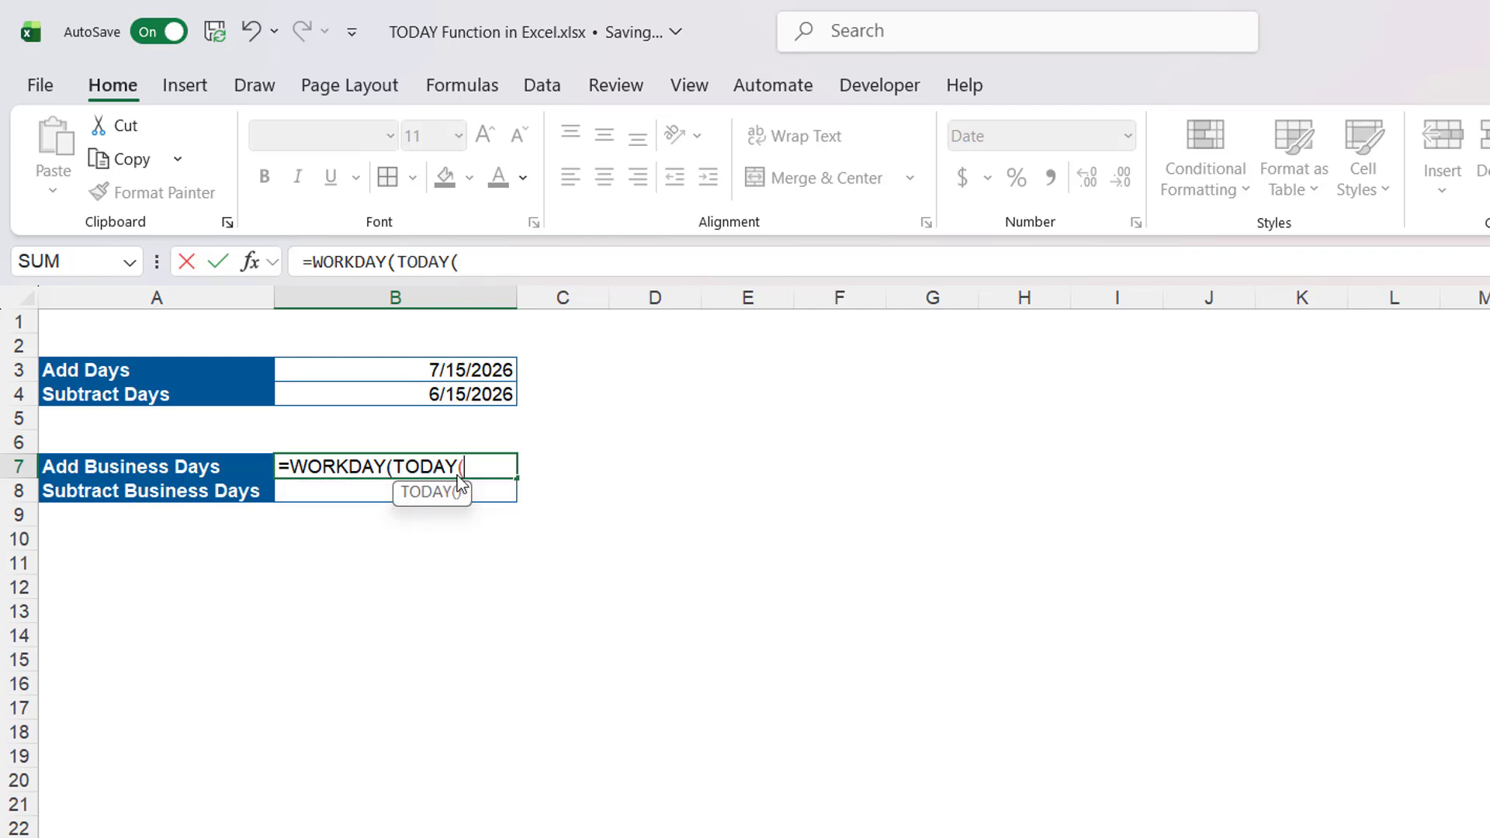
pyautogui.write('),15')
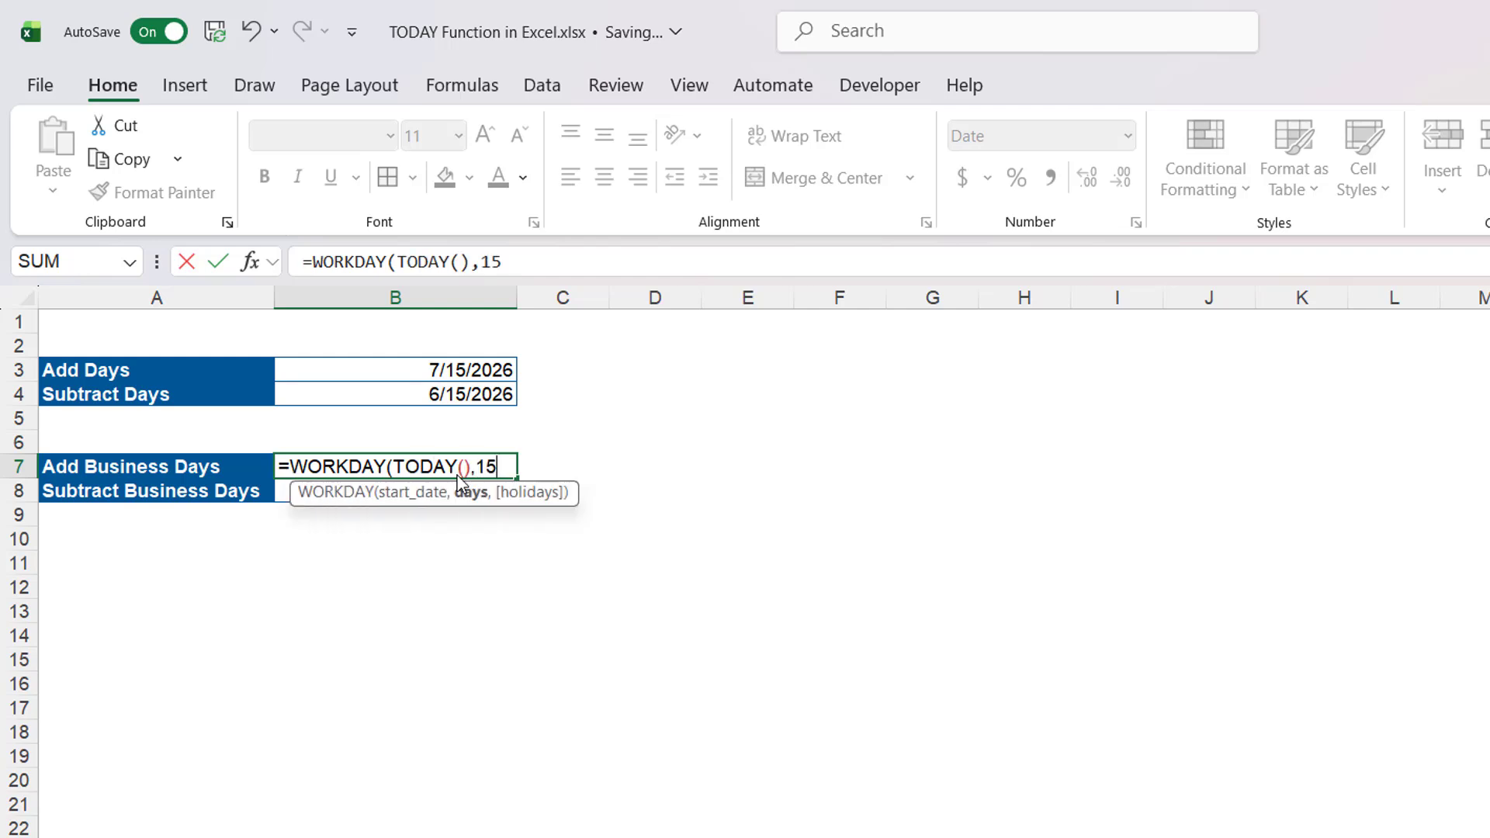
pyautogui.press('Return')
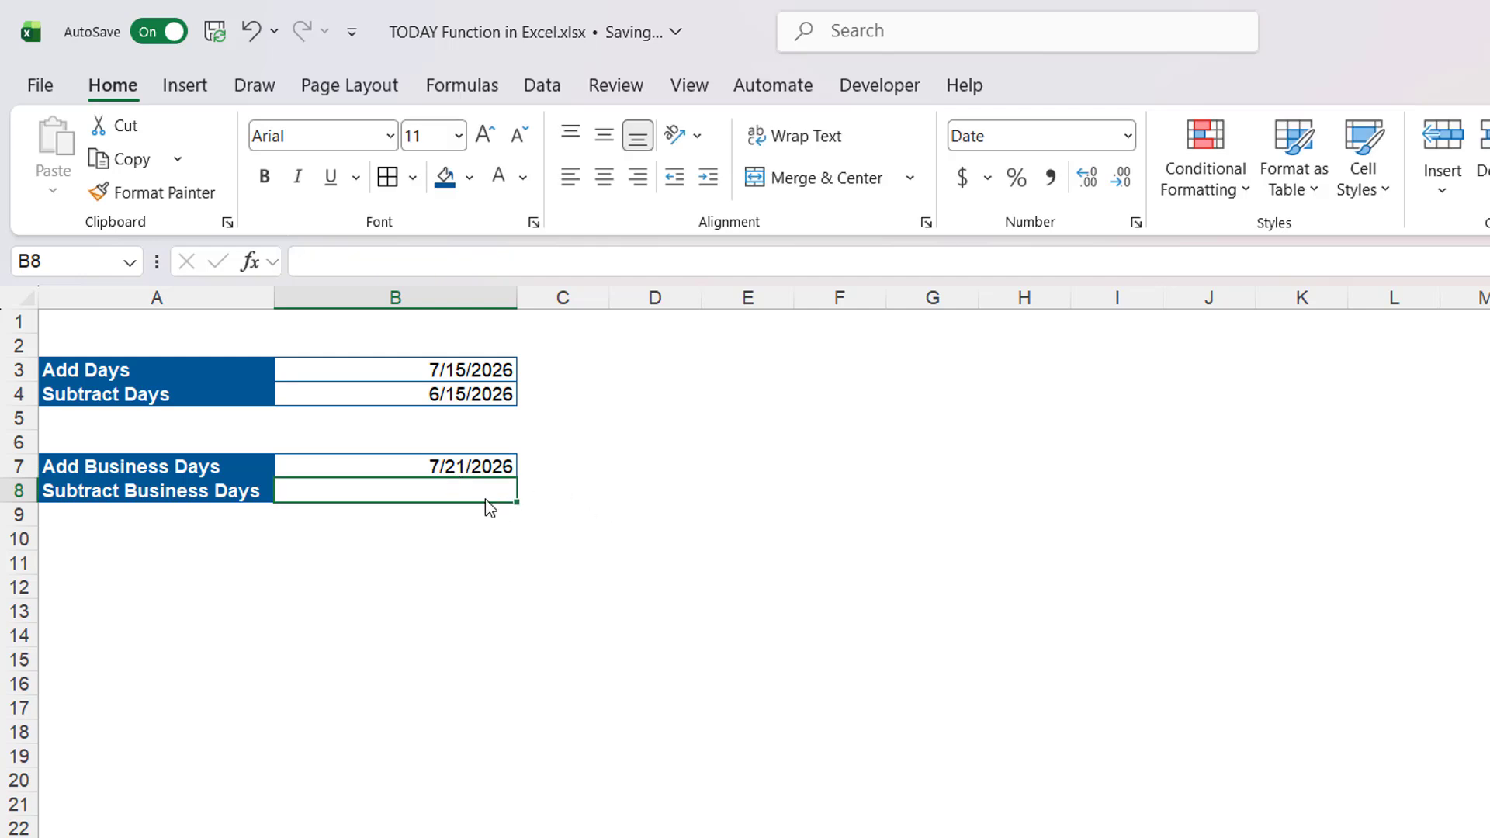
# - Enter =WORKDAY(TODAY(),-15) in the Subtract Business Days cell
pyautogui.write('=')
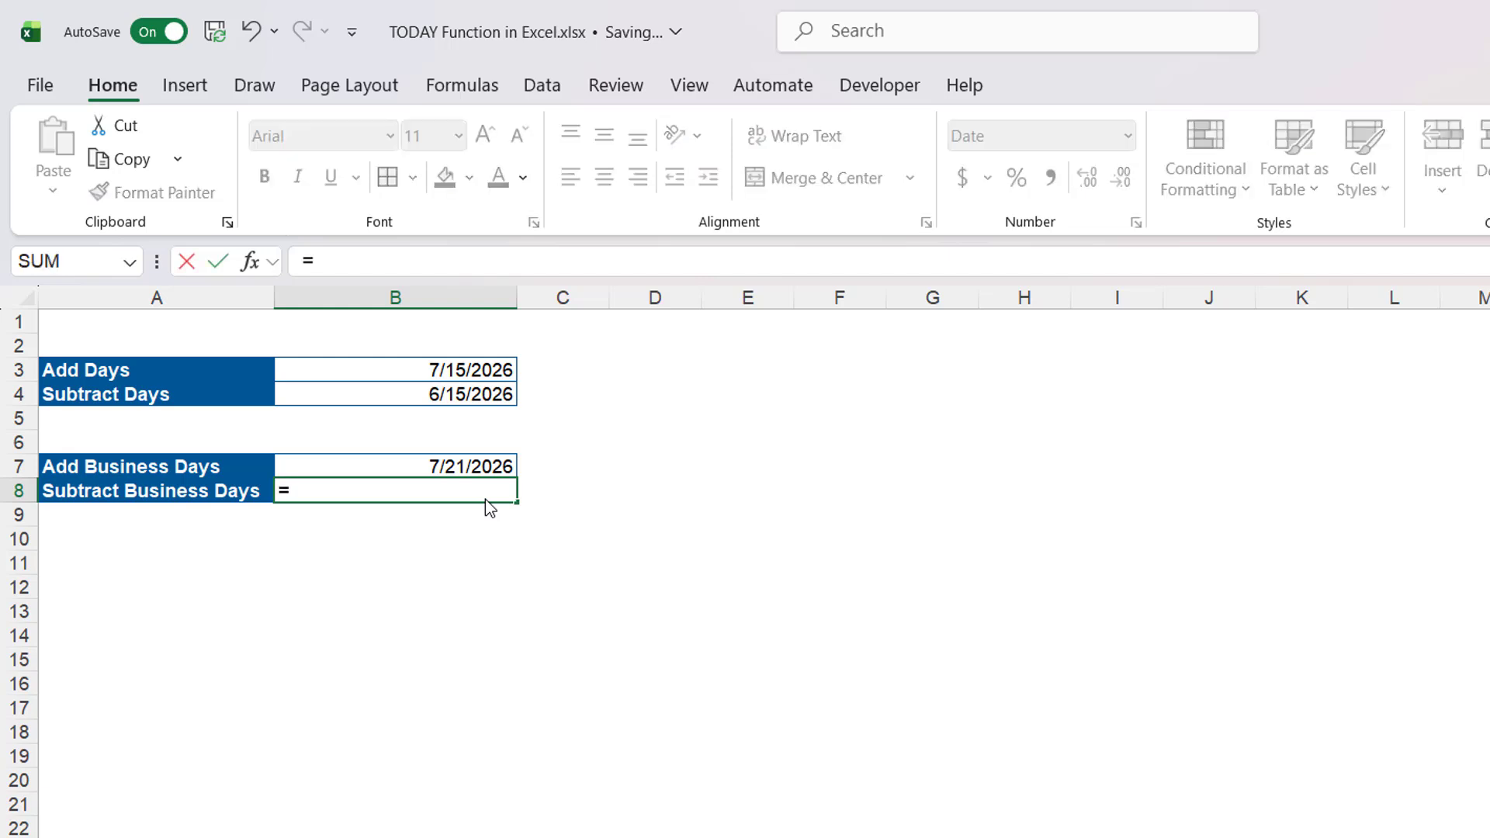
pyautogui.write('WO')
pyautogui.press('Tab')
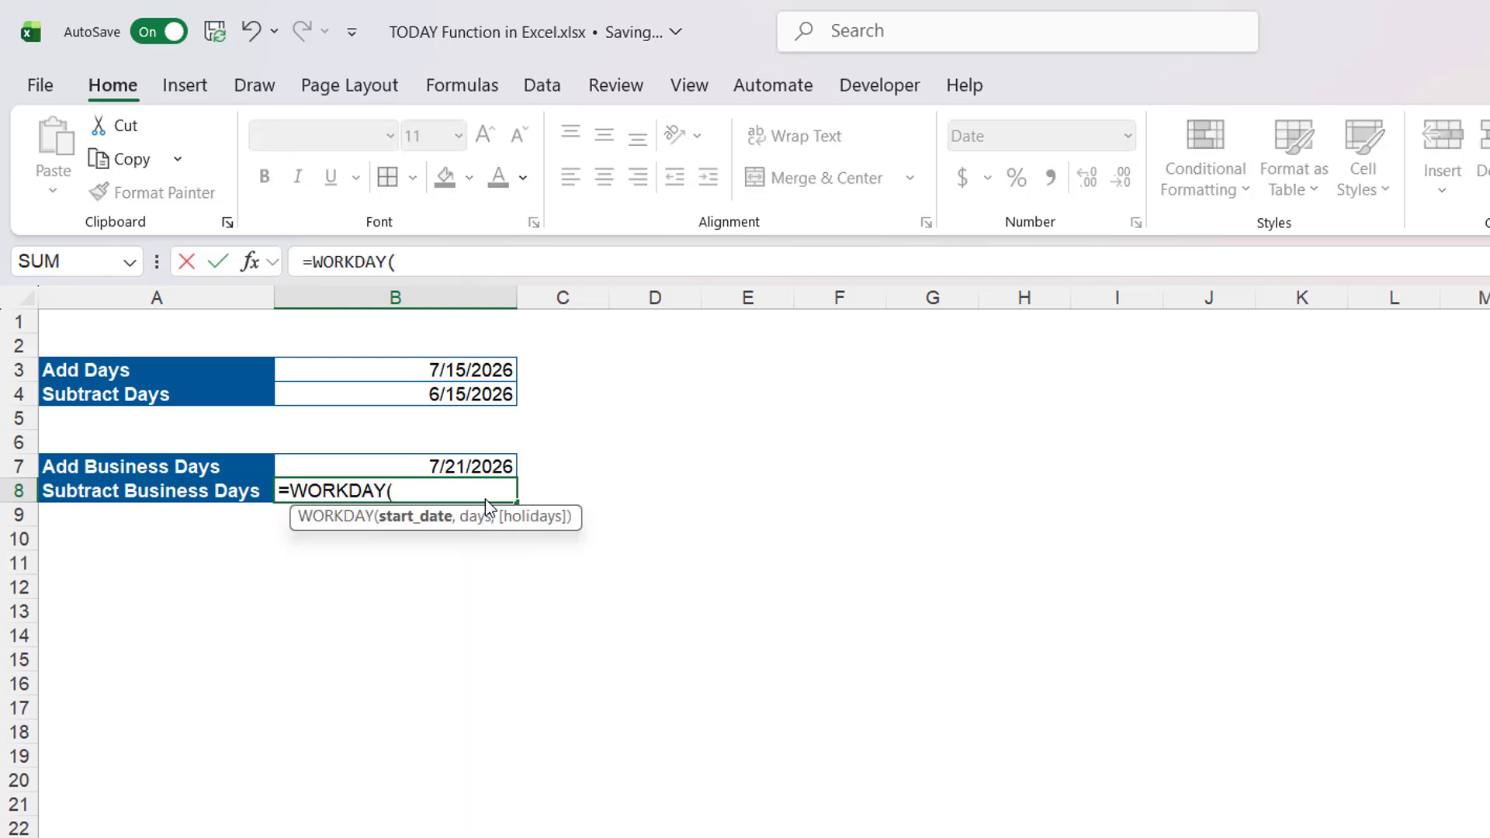
pyautogui.write('TODA')
pyautogui.press('Tab')
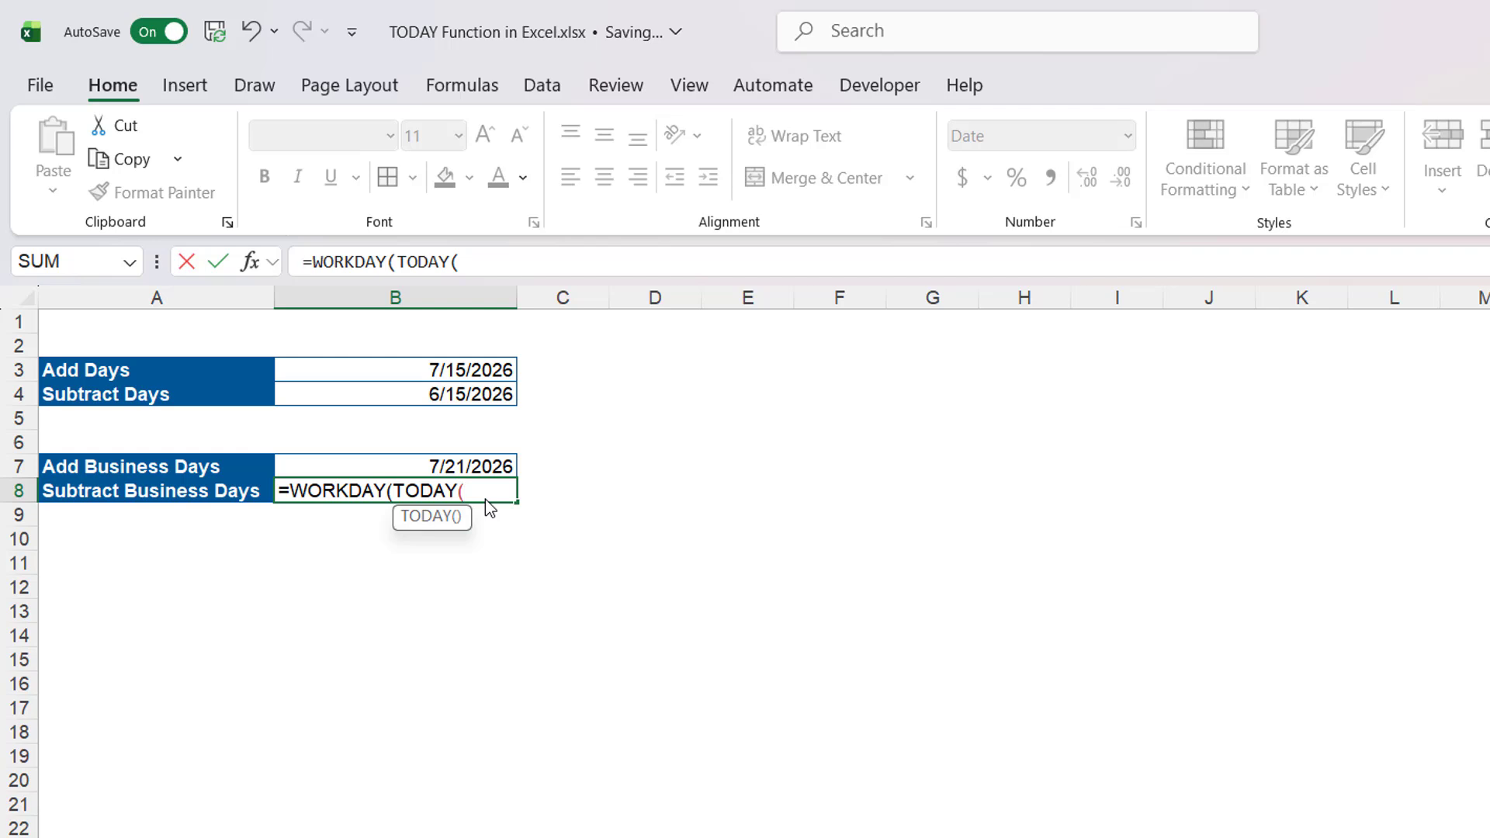
pyautogui.write('),-')
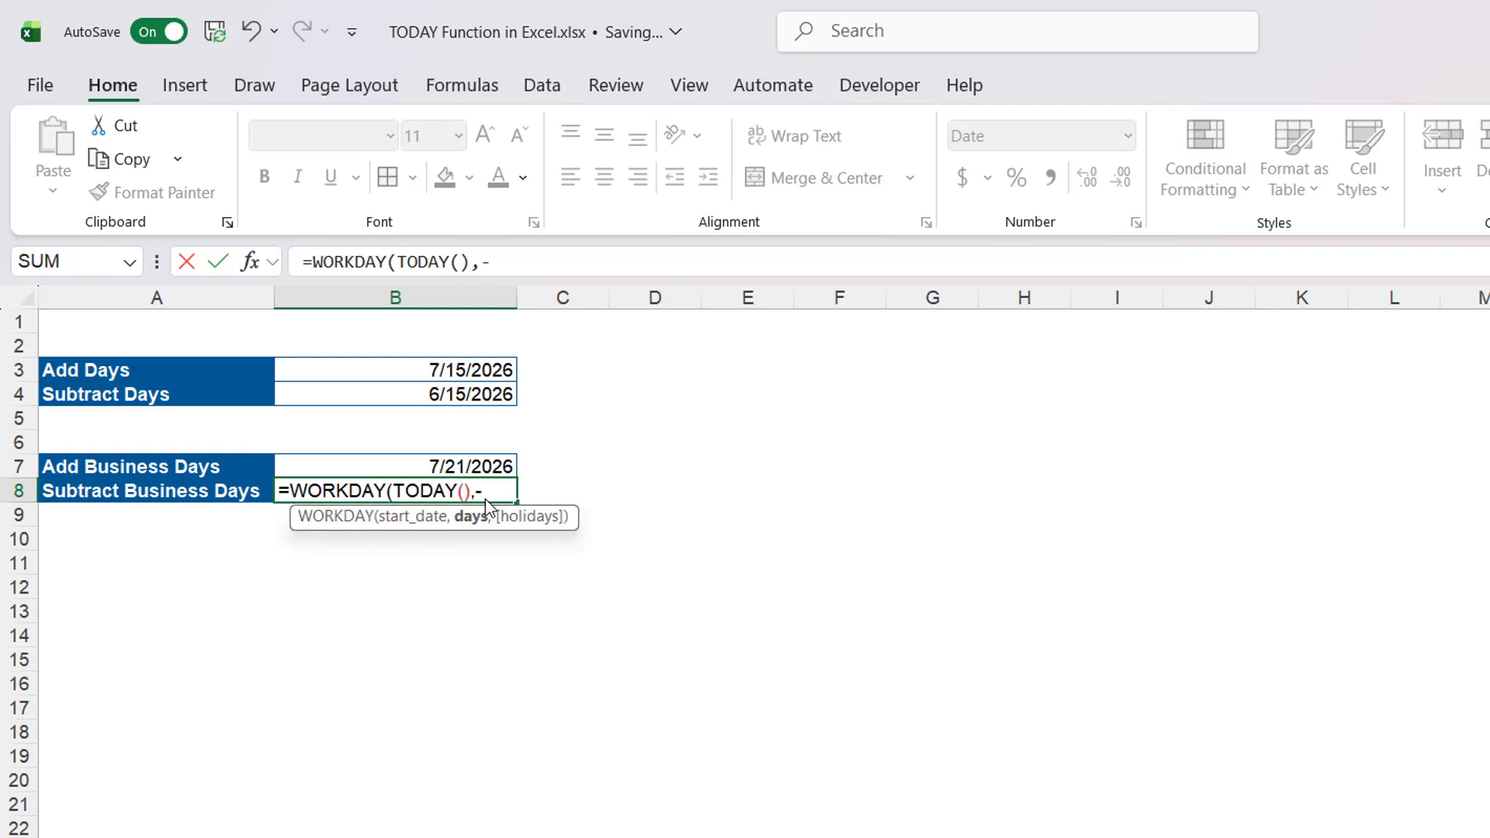
pyautogui.write('15)')
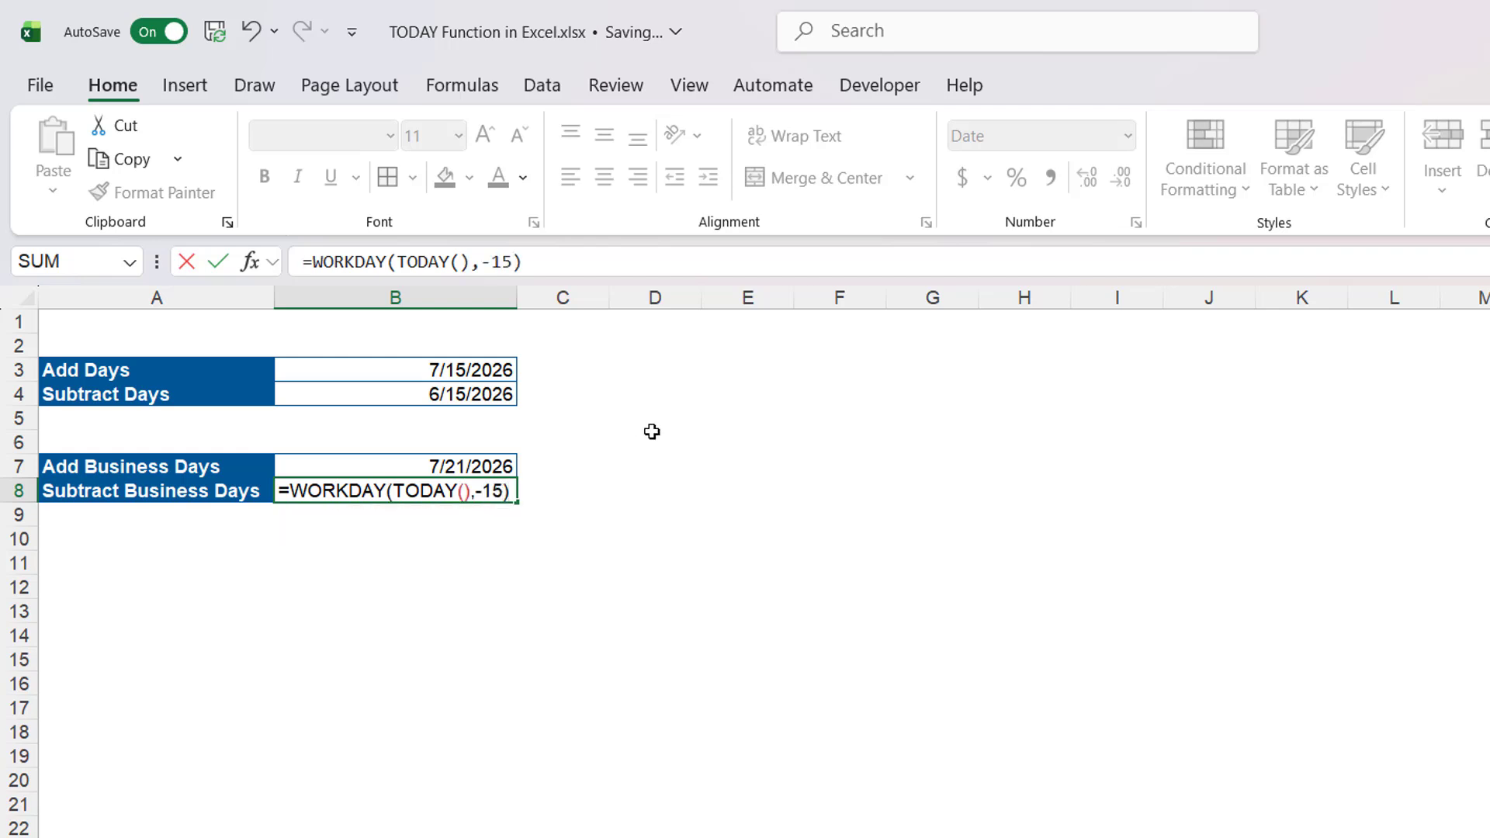
pyautogui.press('Return')
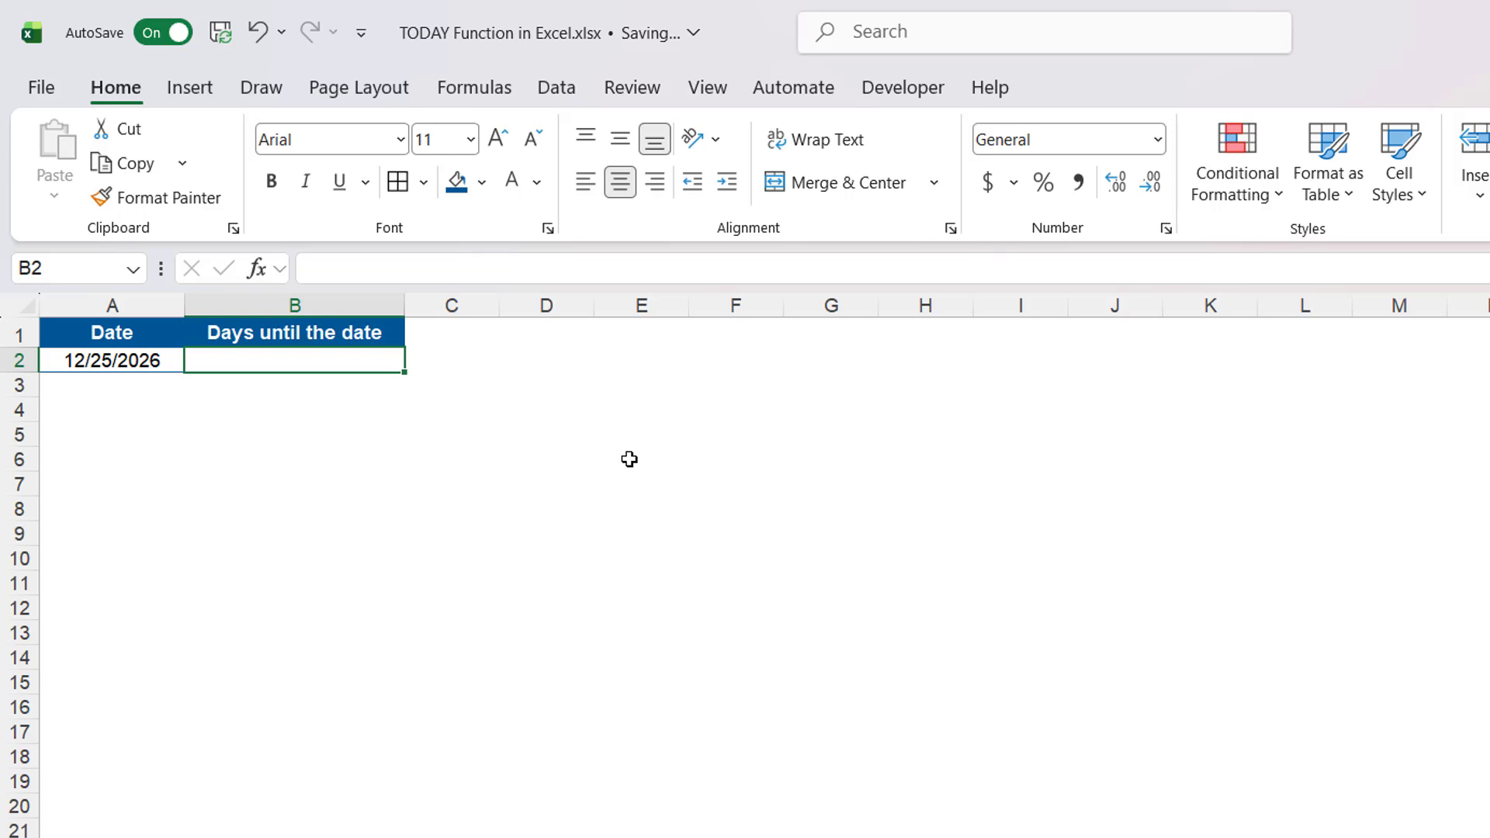
# - Enter =A2-TODAY() in the Days until the date cell
pyautogui.doubleClick(294, 363)
pyautogui.write('=')
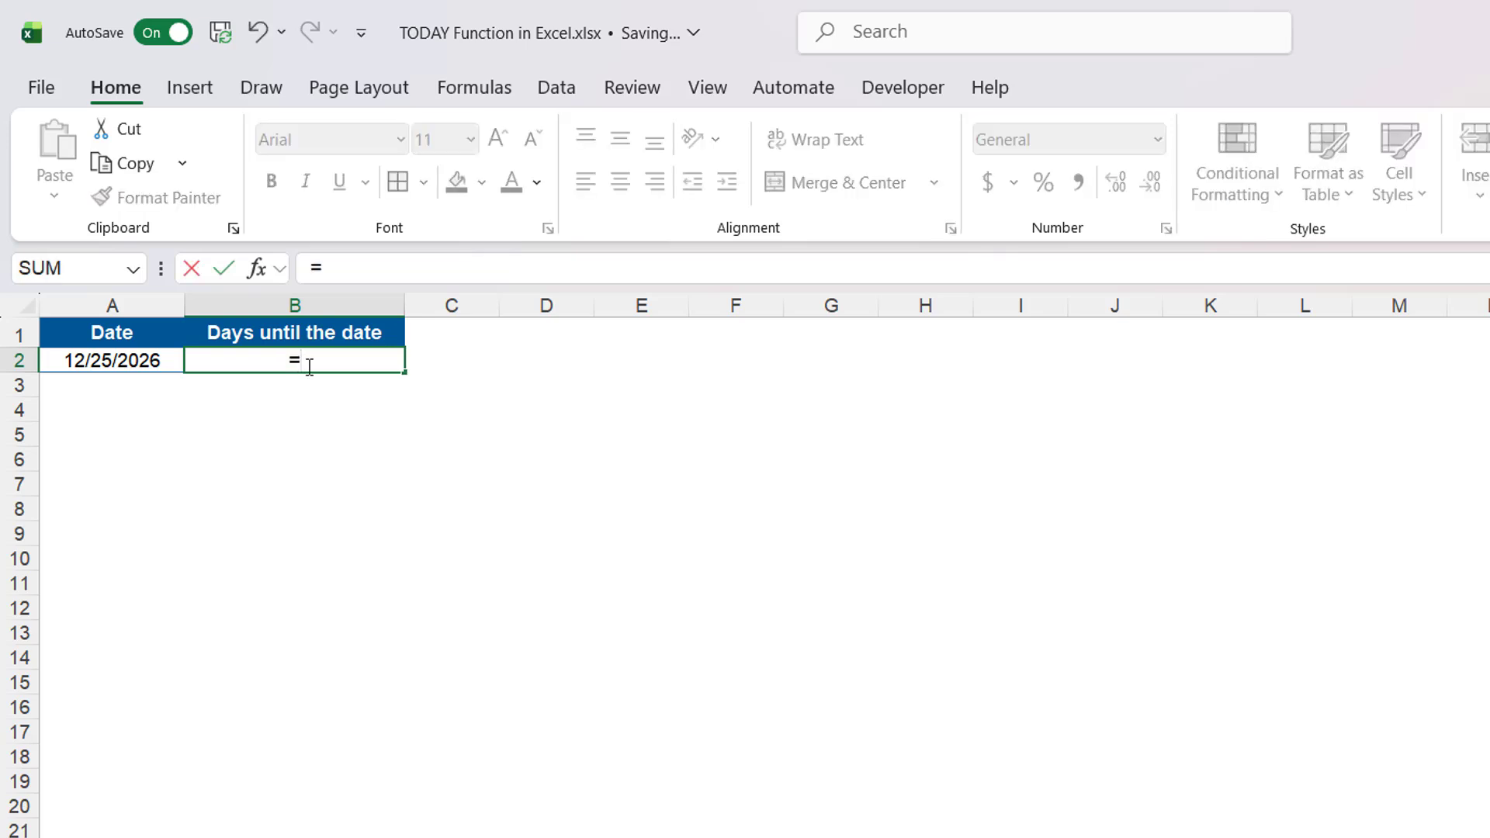
pyautogui.click(124, 360)
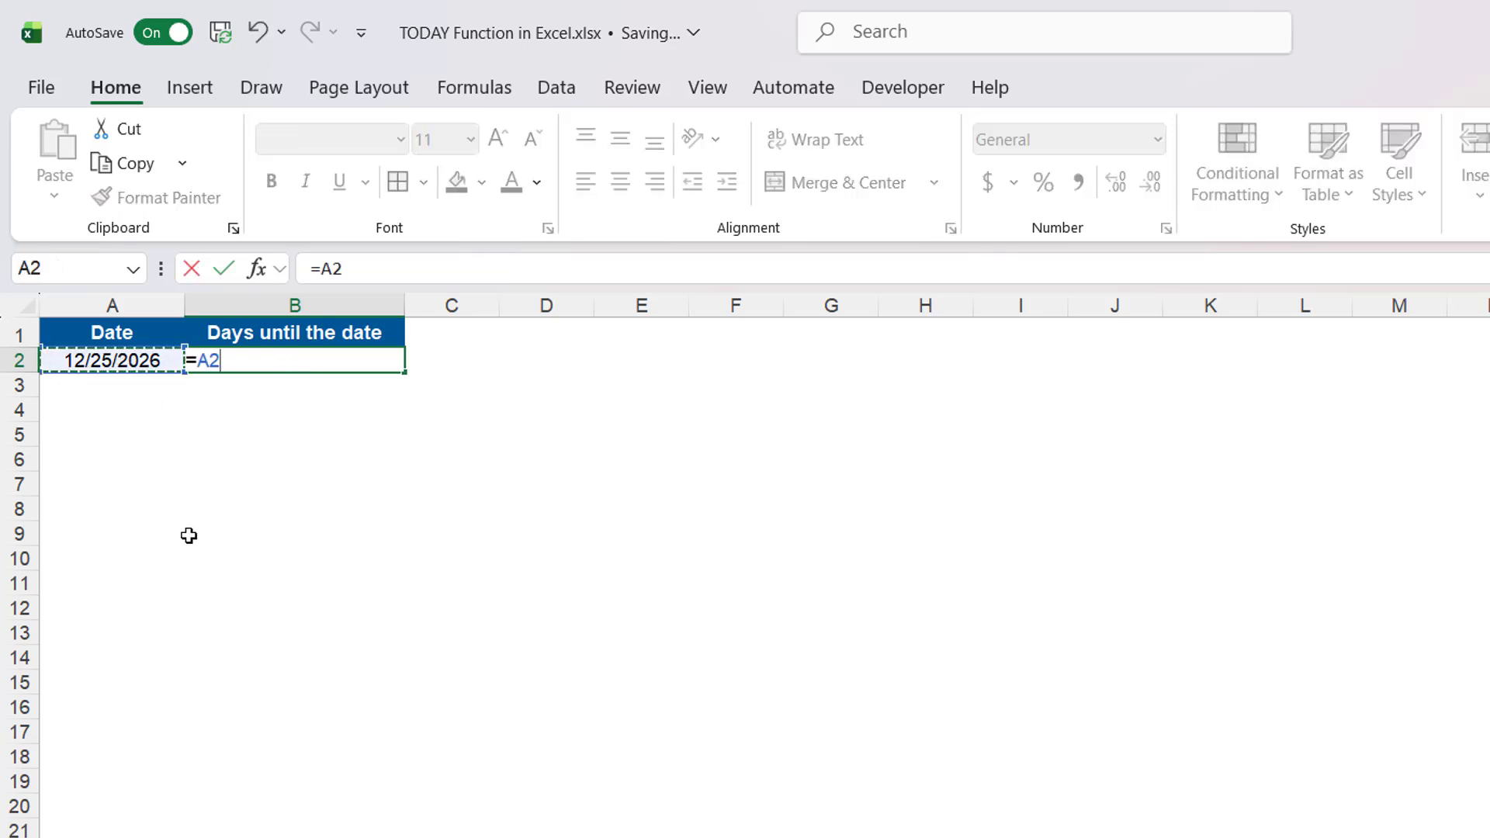
pyautogui.write('=')
pyautogui.press('BackSpace')
pyautogui.write('-tod')
pyautogui.press('Tab')
pyautogui.write(')')
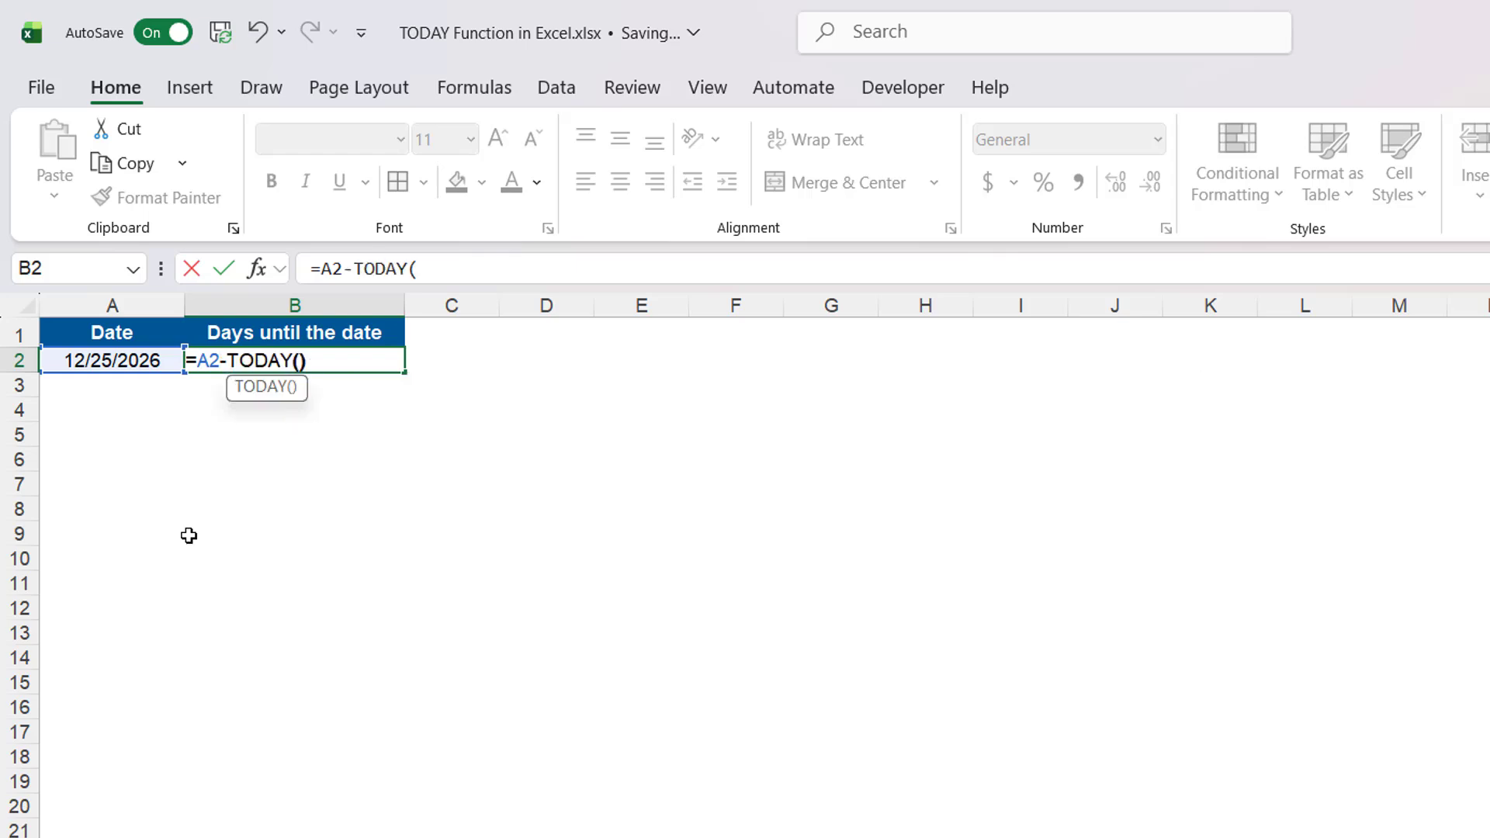
pyautogui.press('Return')
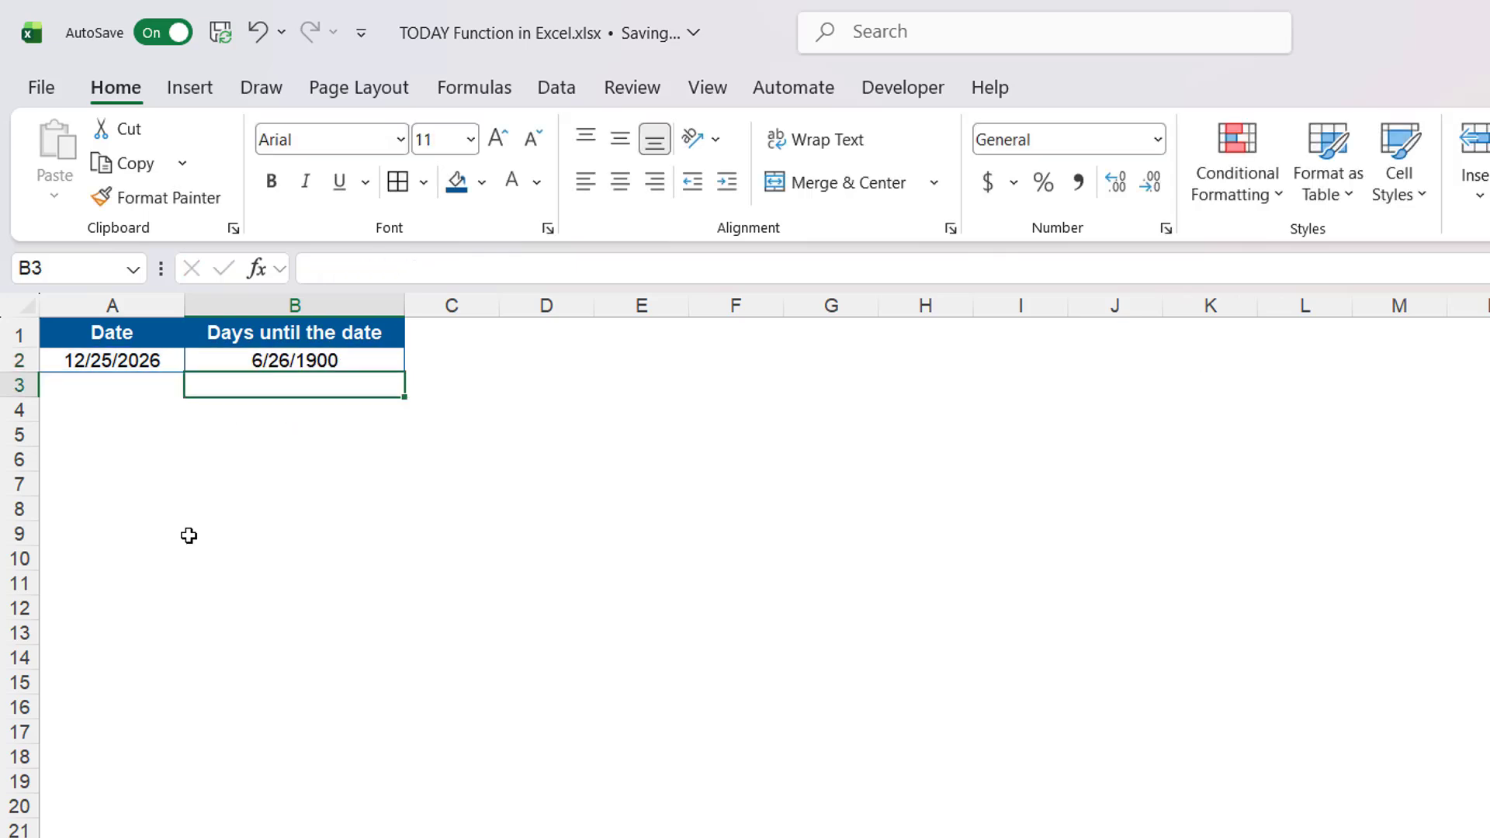
# - Set the Days until the date cell's number format to General
pyautogui.click(319, 360)
pyautogui.click(1064, 142)
pyautogui.write('Ge')
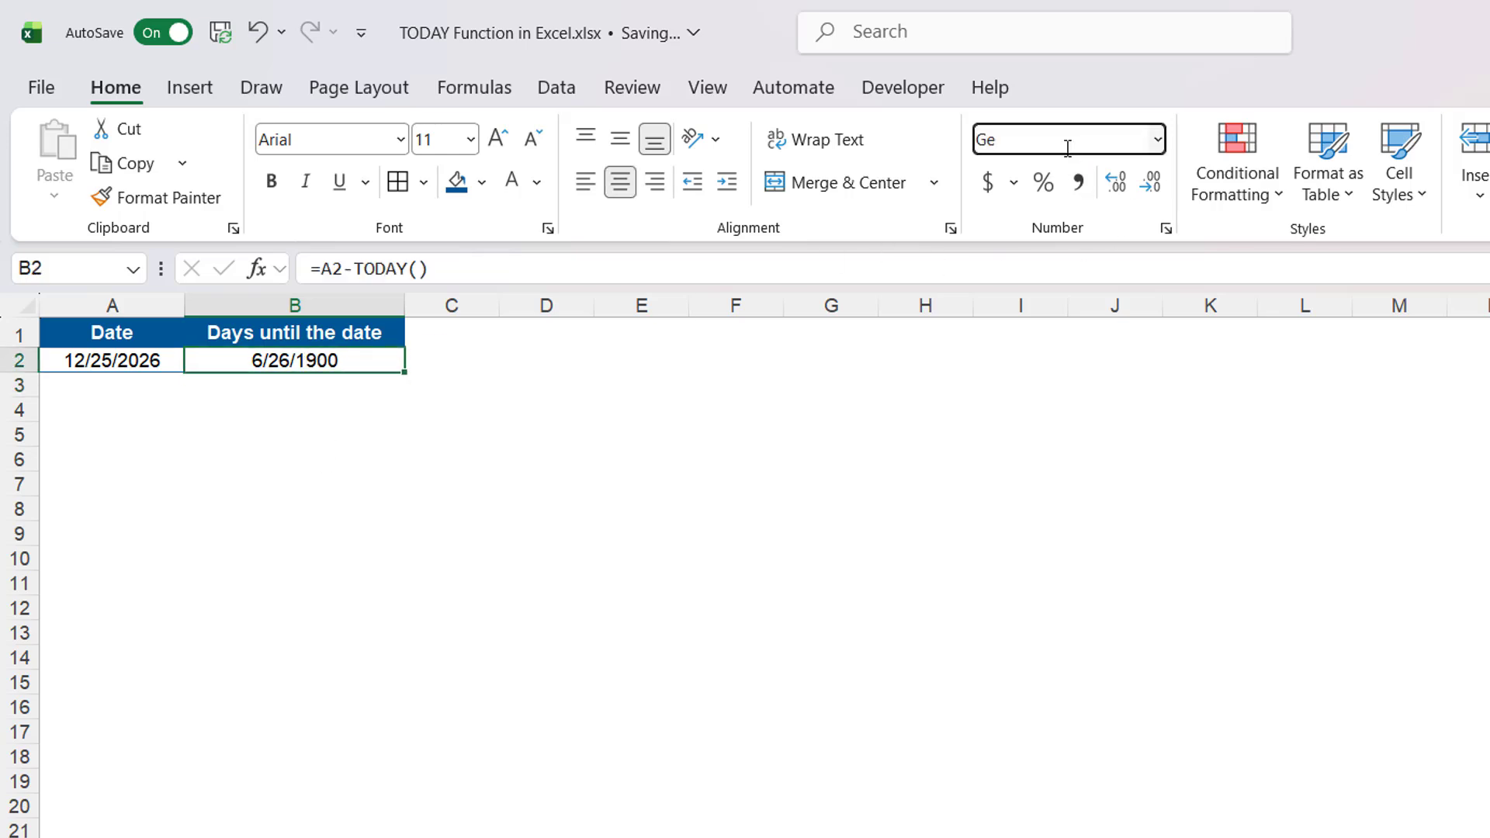
pyautogui.write('neral')
pyautogui.press('Return')
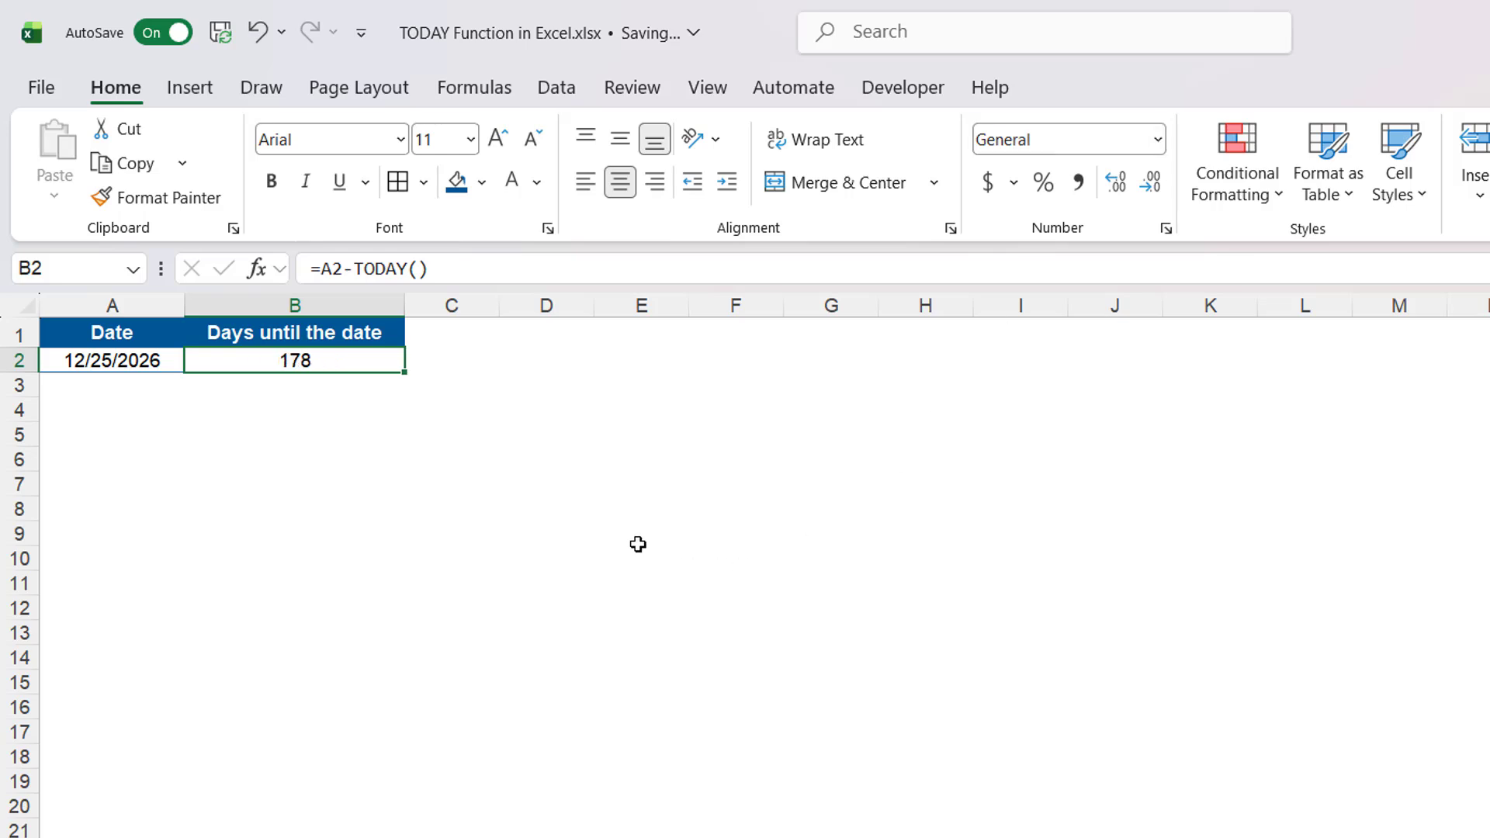
pyautogui.click(637, 544)
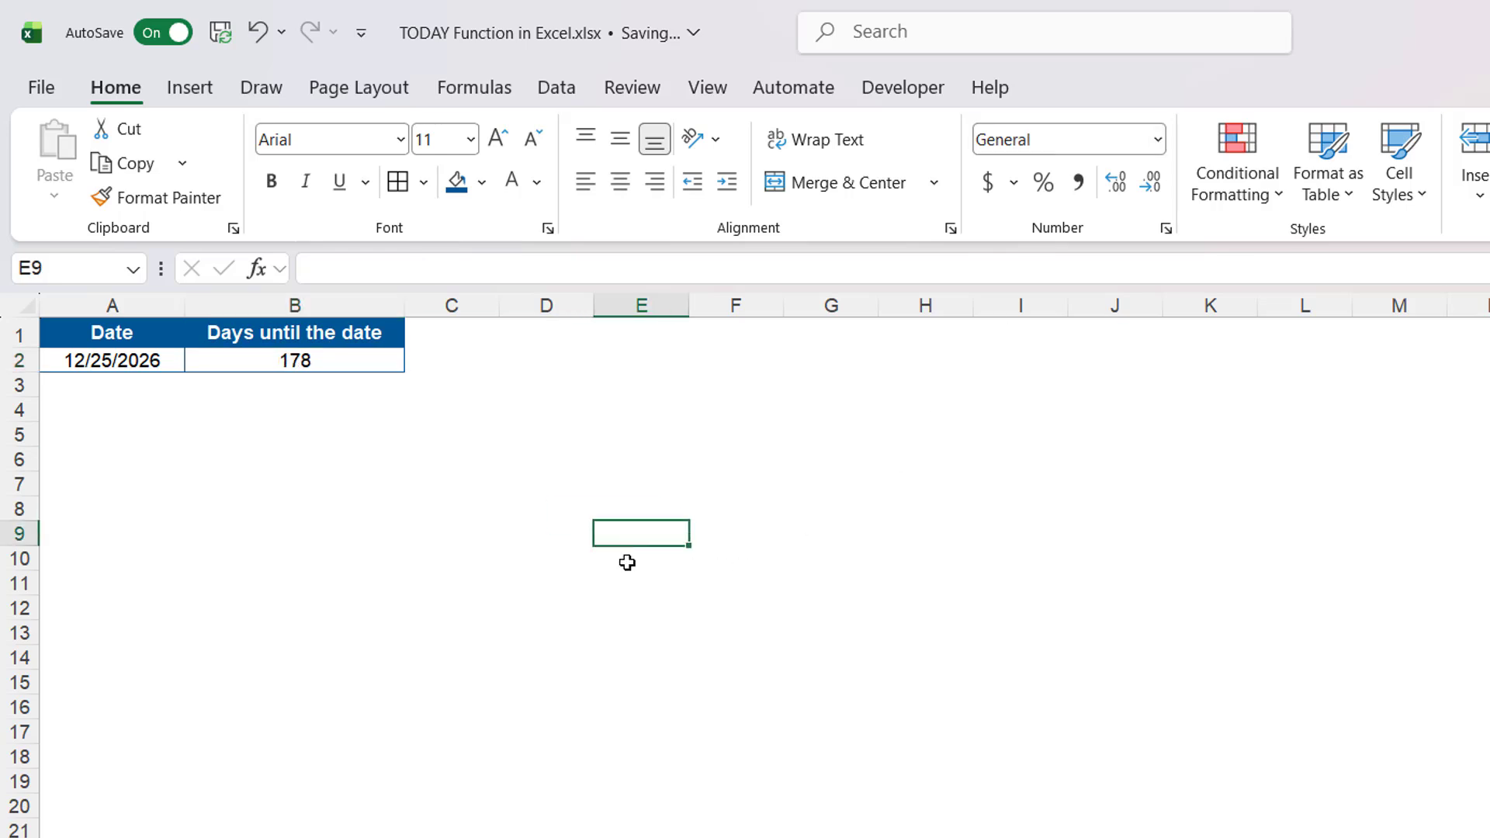
# - On the next sheet, enter =TODAY()-A2 in the Days since the Date cell
pyautogui.click(351, 365)
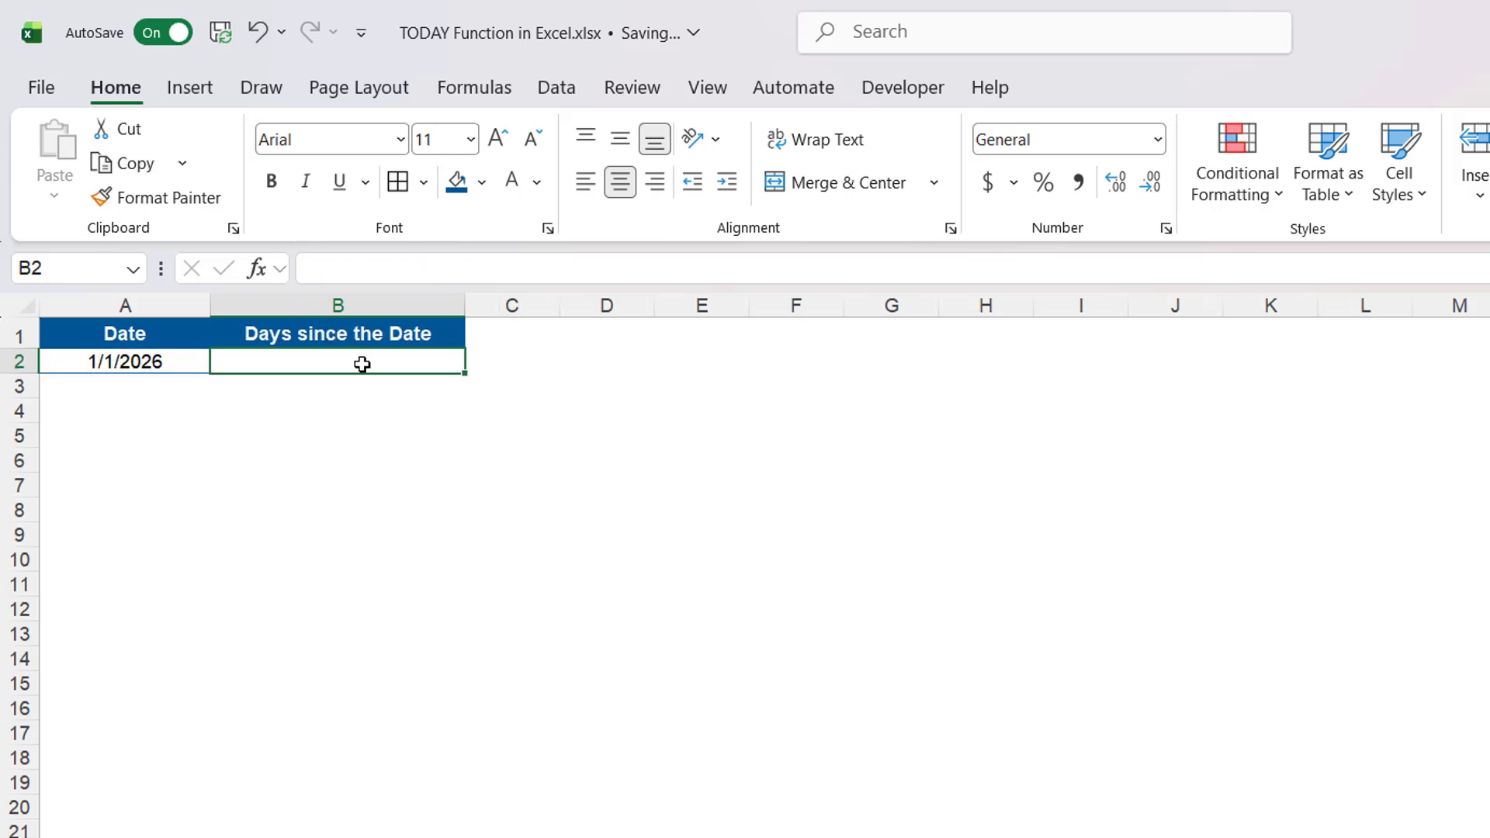
pyautogui.write('=')
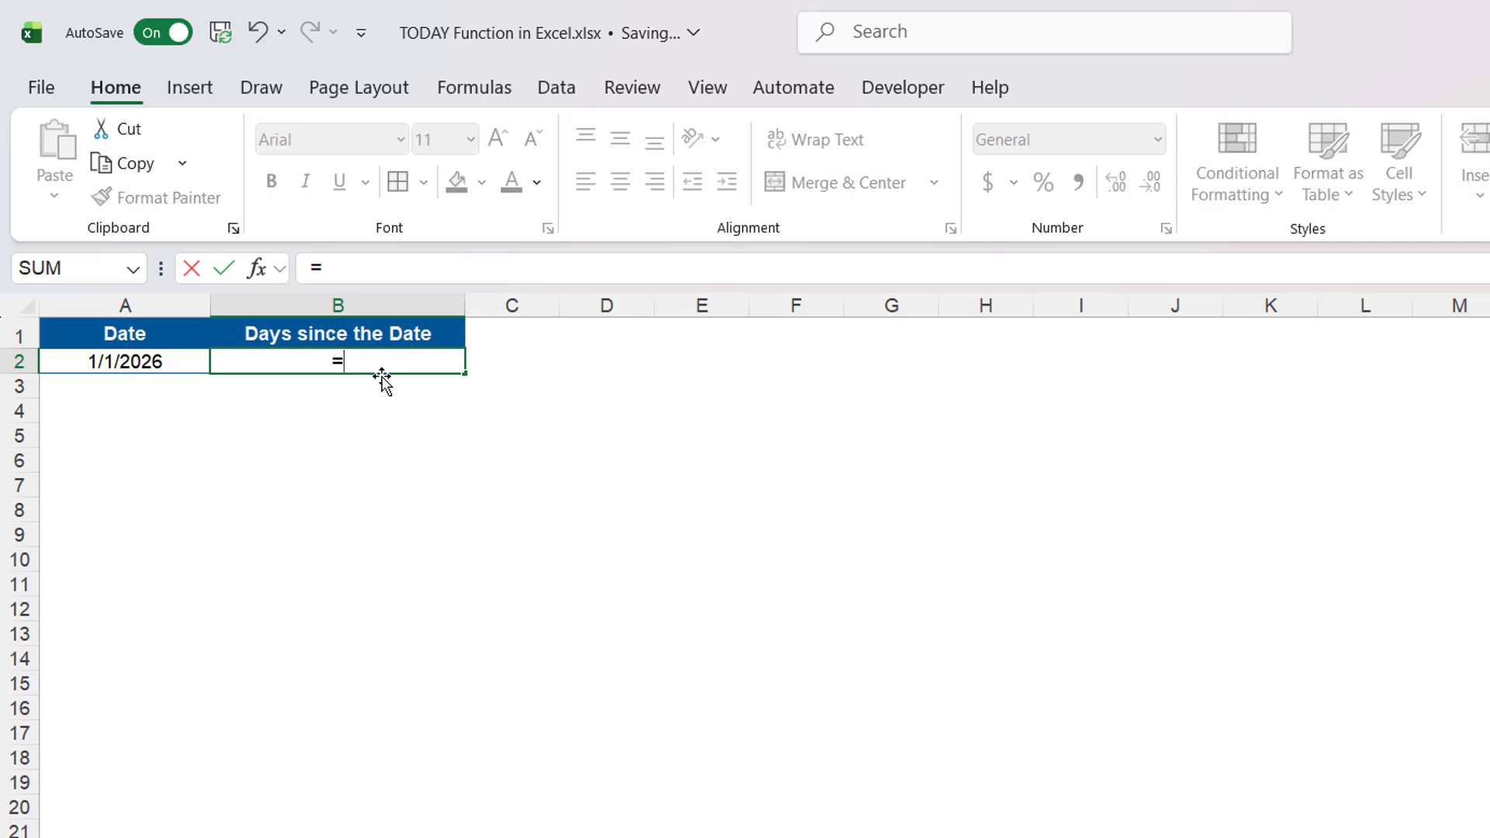
pyautogui.write('tod')
pyautogui.press('Tab')
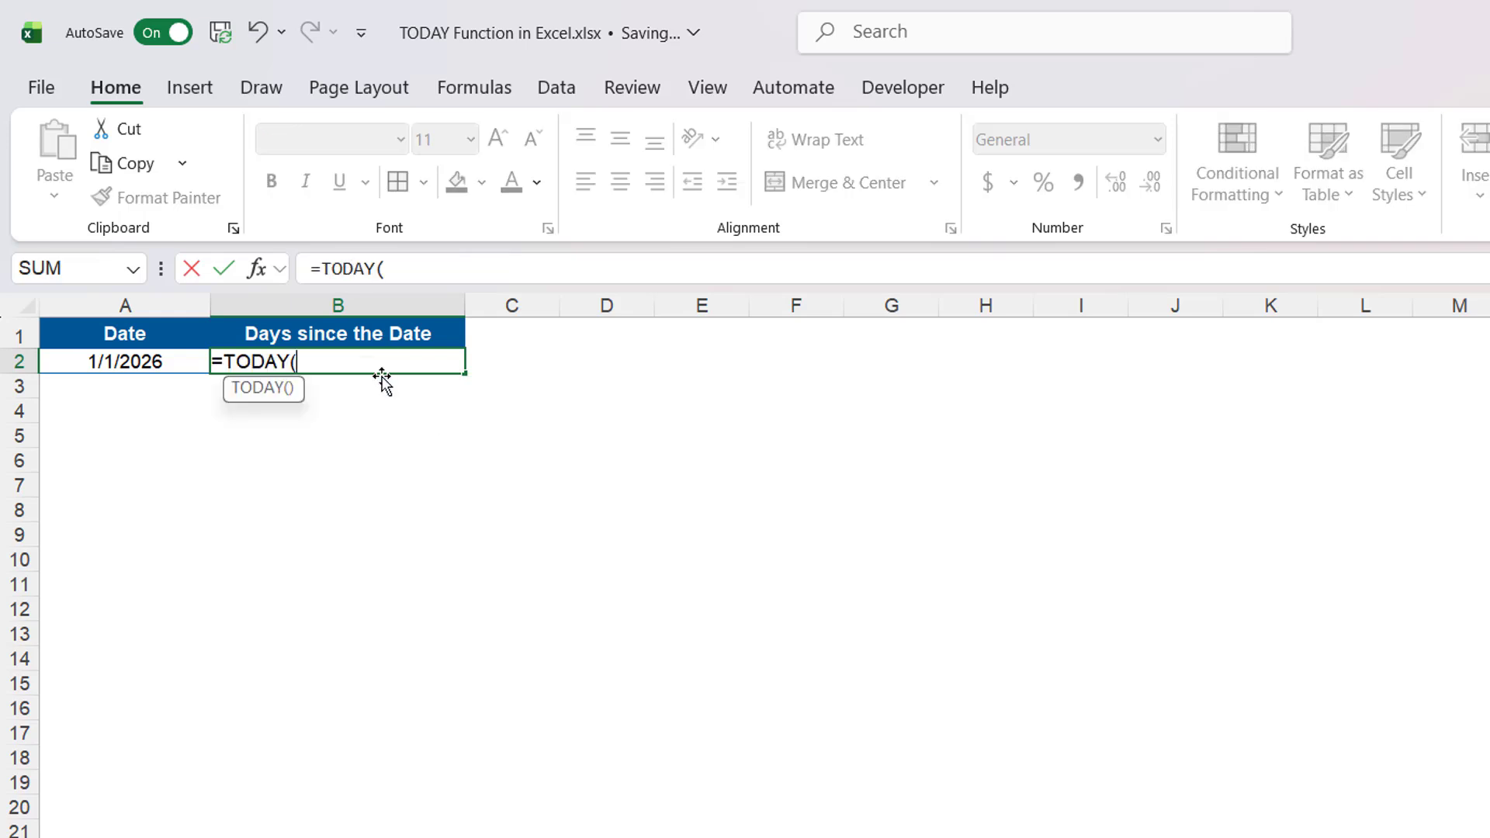
pyautogui.write(')')
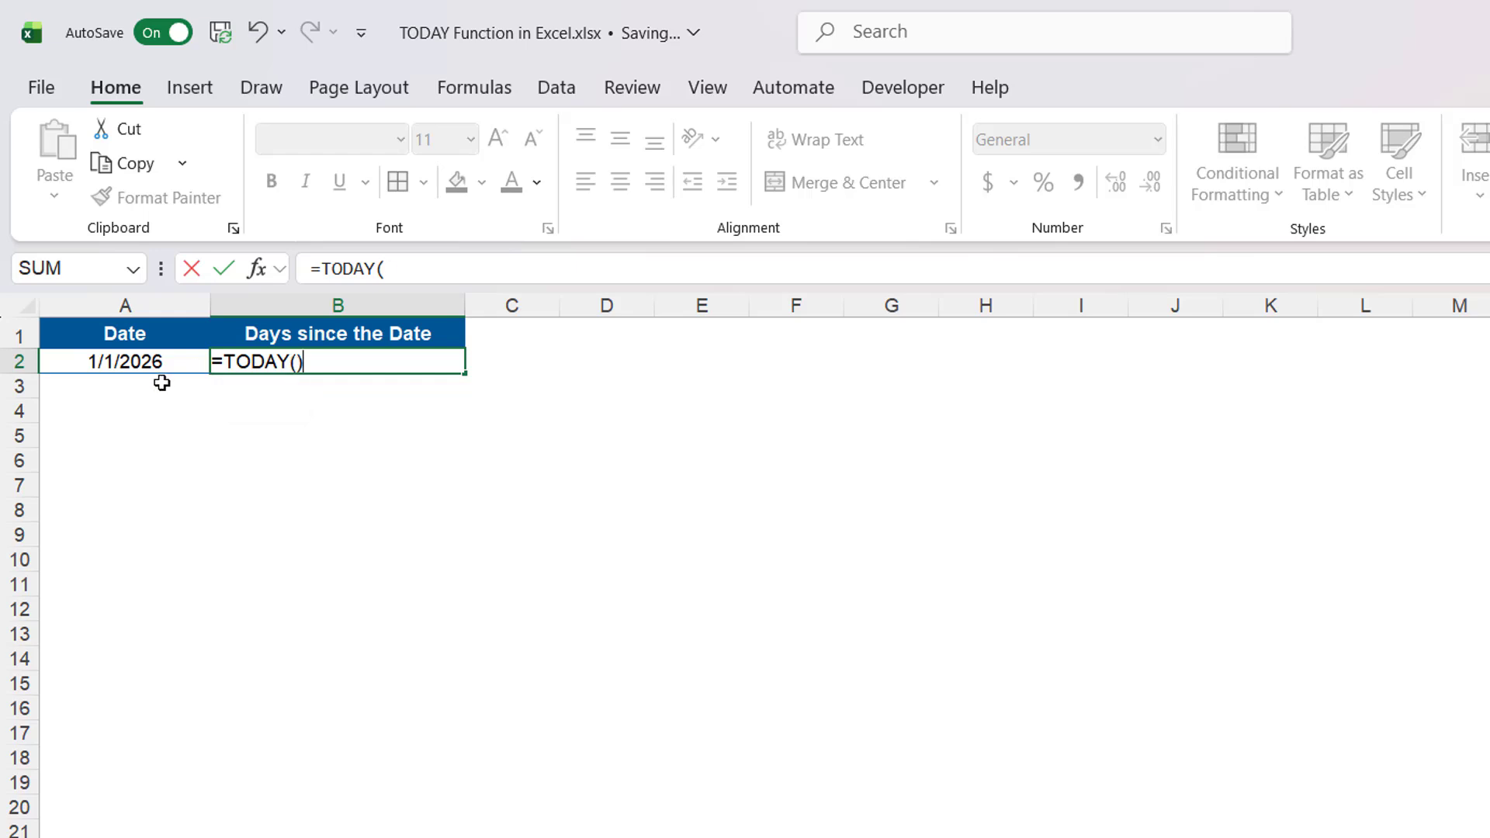
pyautogui.write('-')
pyautogui.click(139, 364)
pyautogui.press('Return')
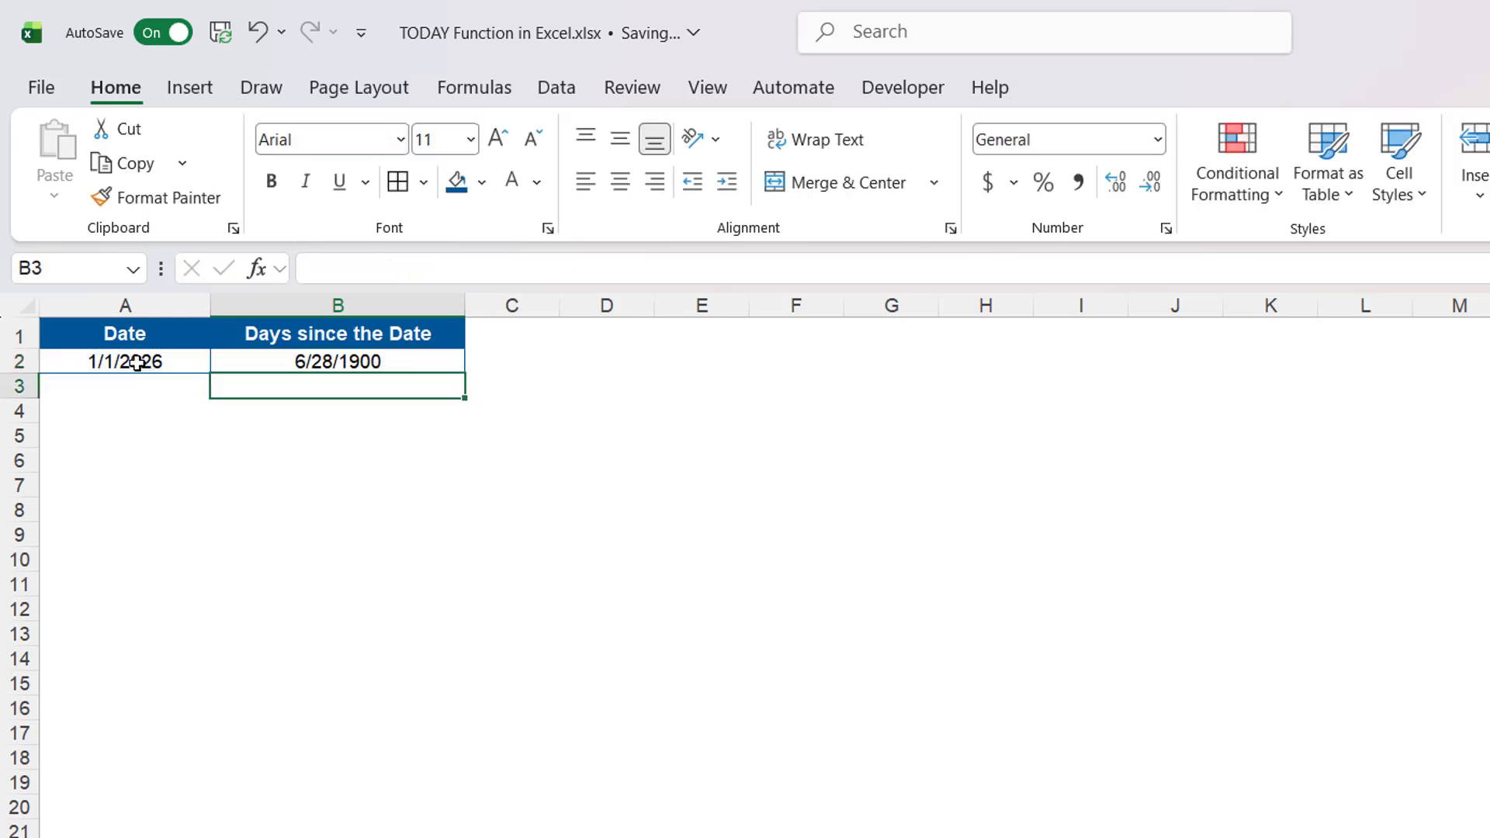
# - Change the Days since the Date cell's number format to General
pyautogui.click(321, 359)
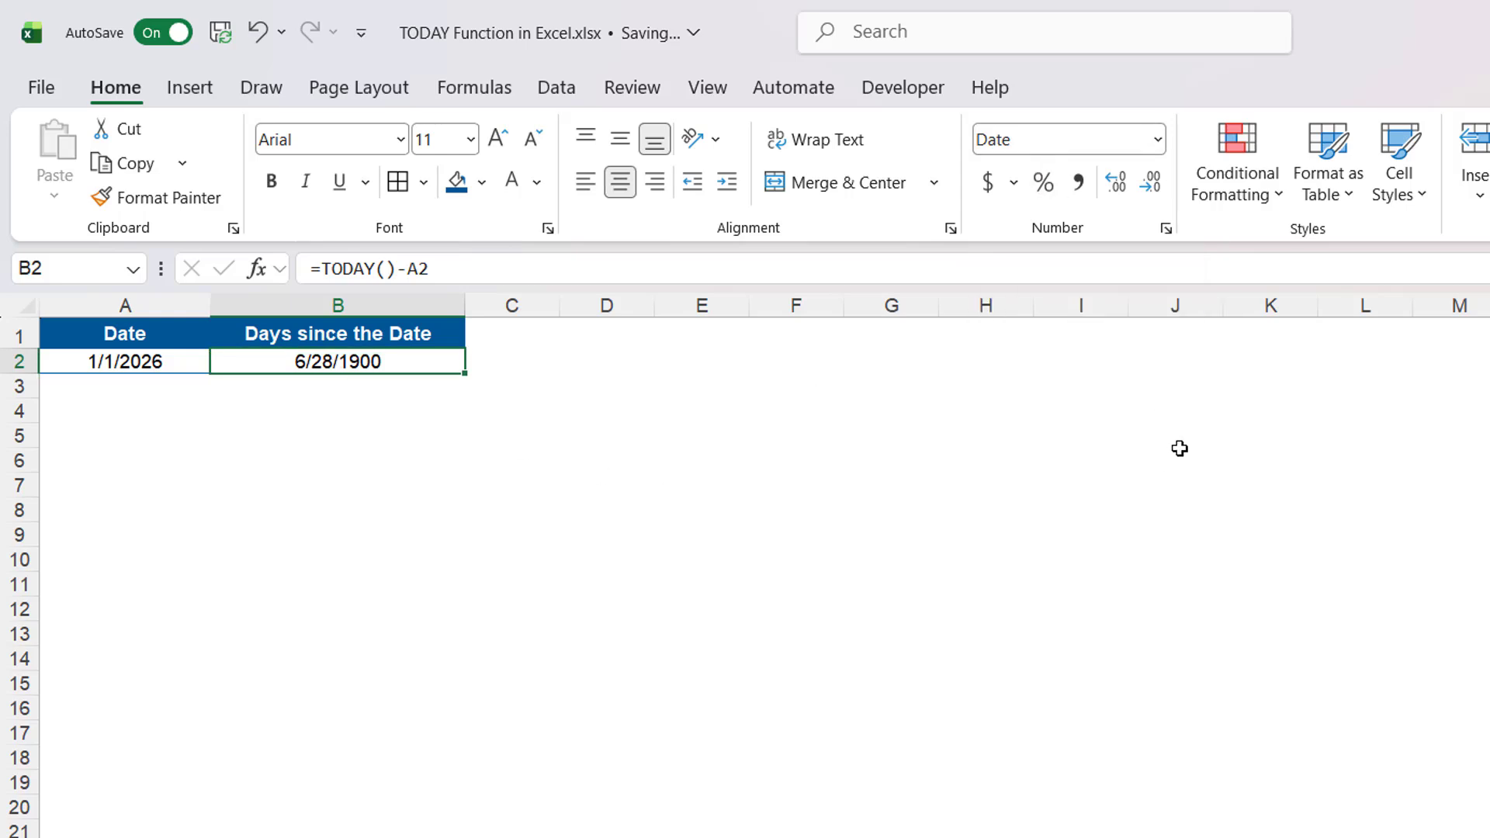
pyautogui.click(1159, 142)
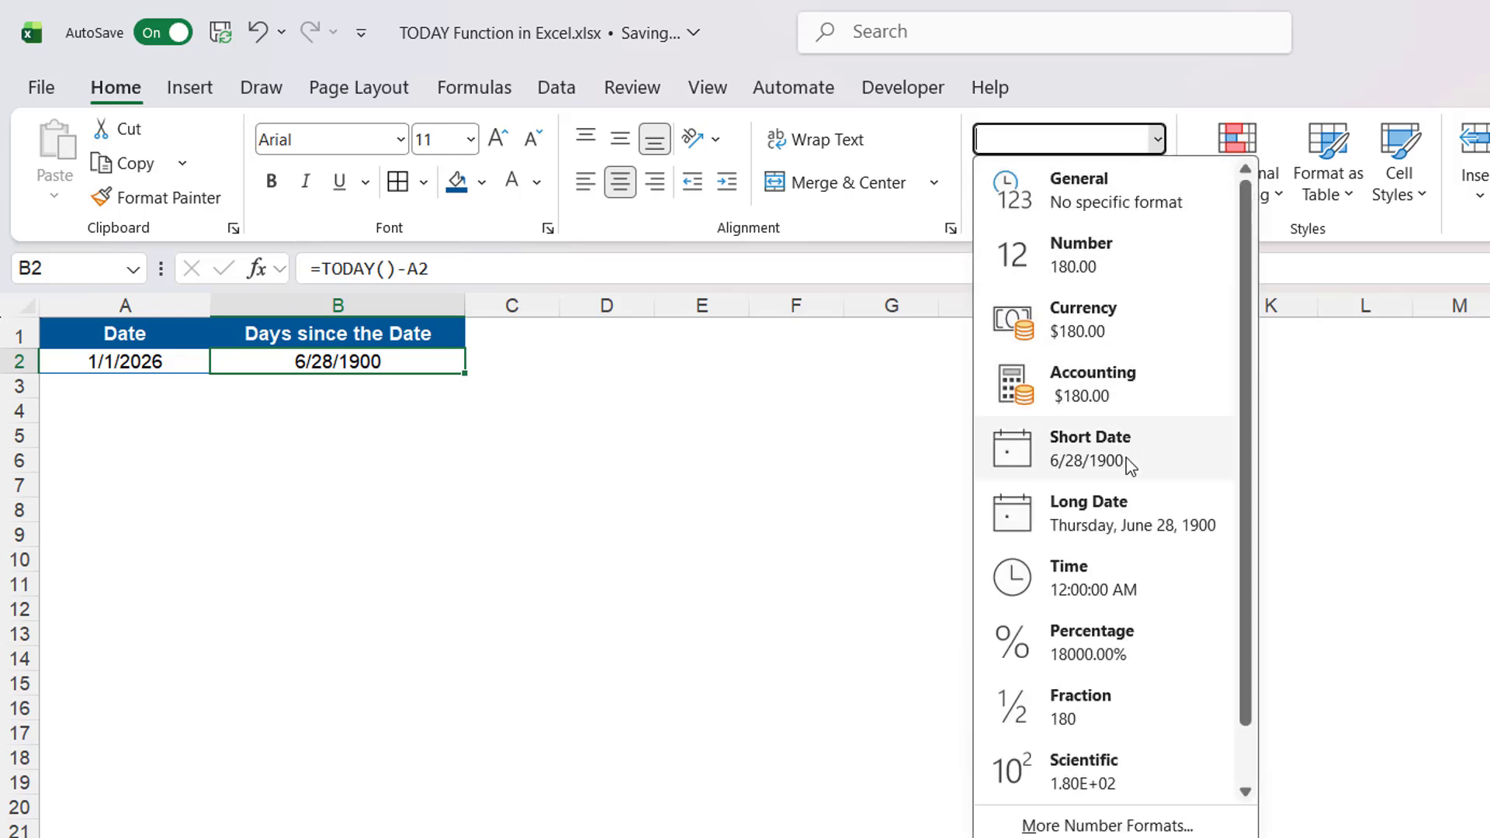
pyautogui.click(1084, 202)
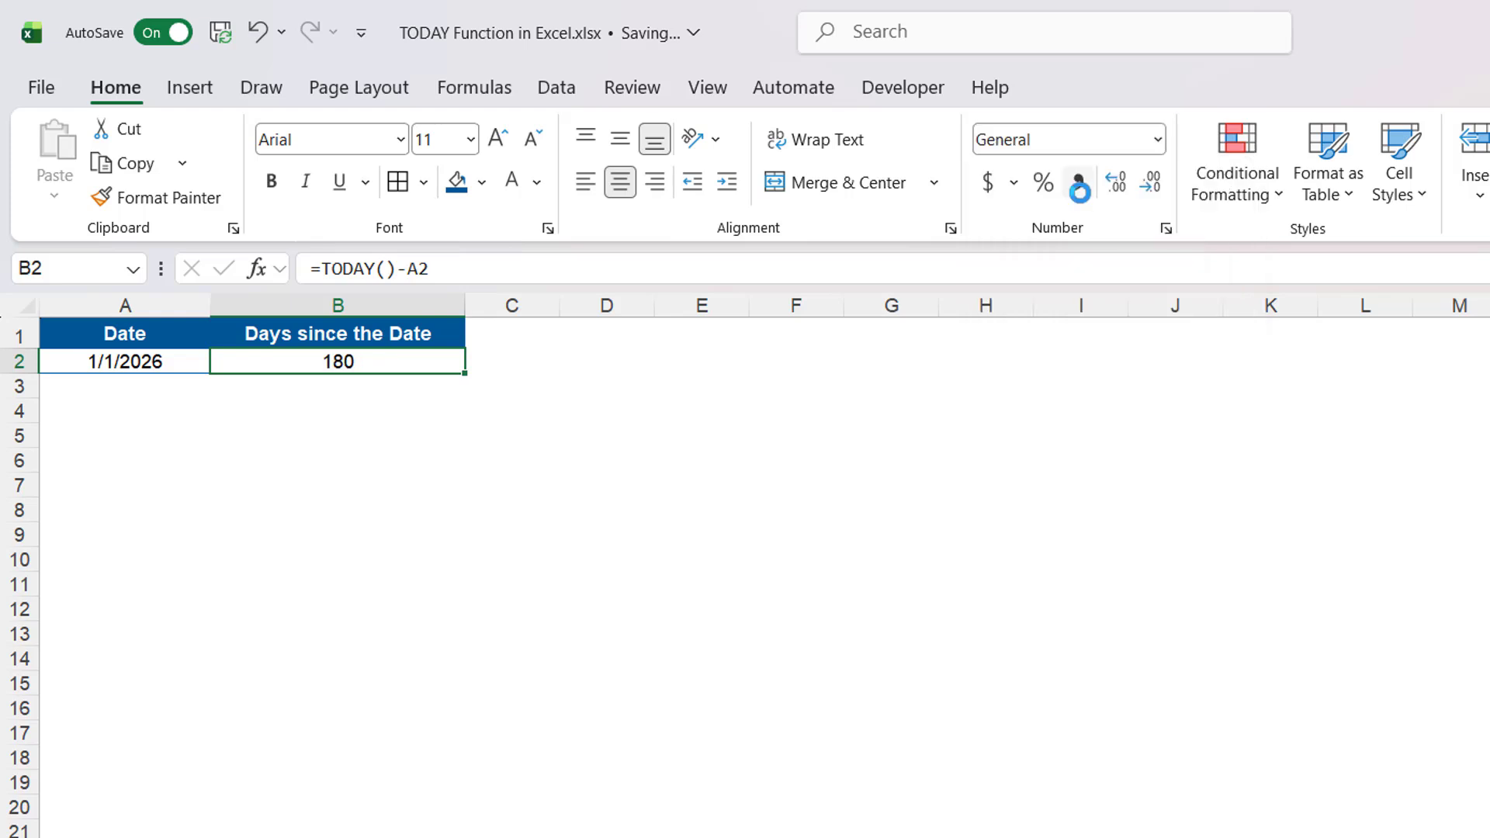
pyautogui.click(997, 482)
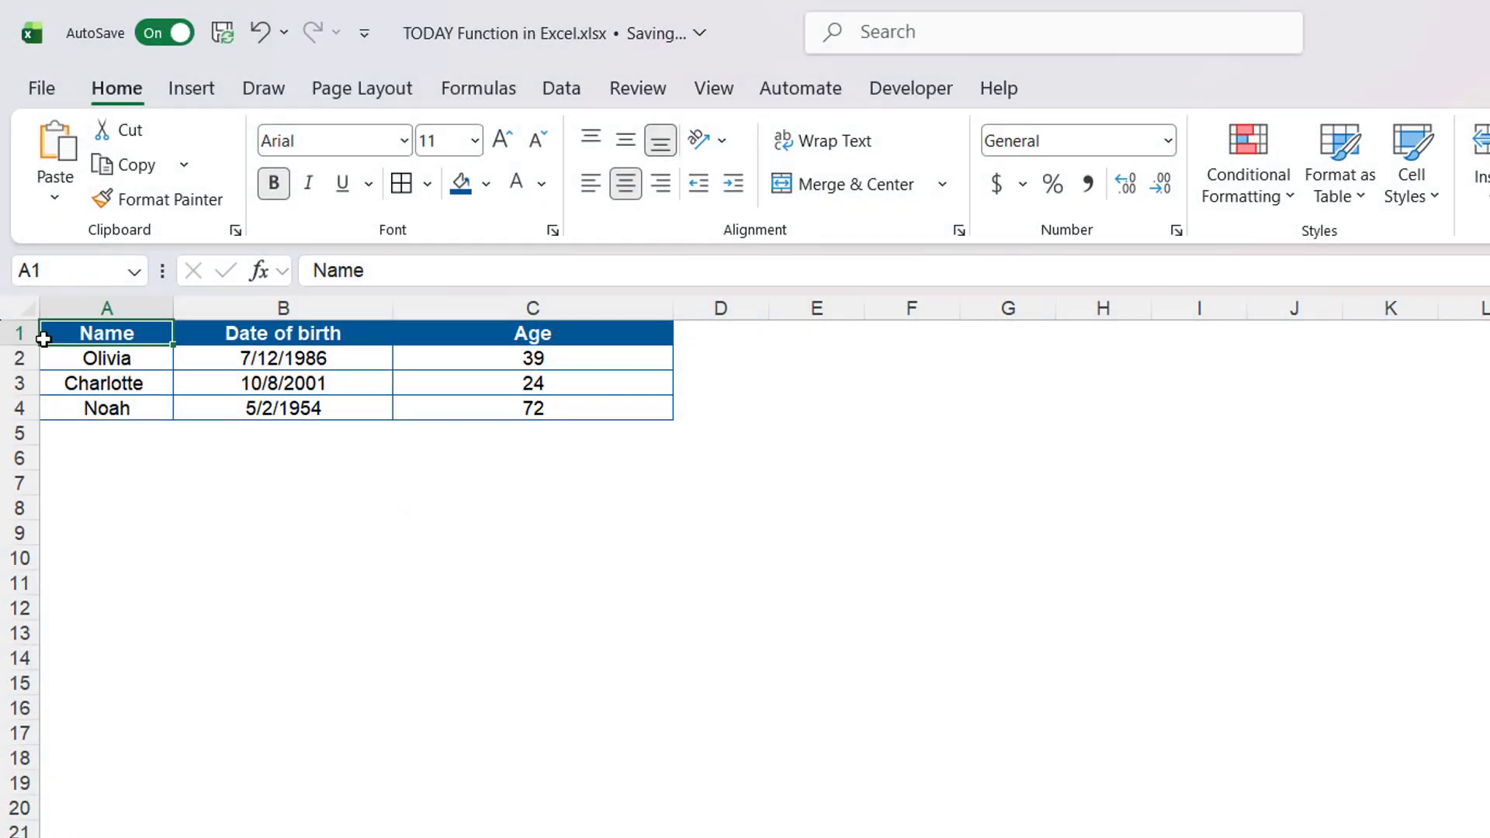
# - On the age sheet, make the header row slightly taller and middle-align its text vertically
pyautogui.moveTo(21, 346); pyautogui.dragTo(21, 351)
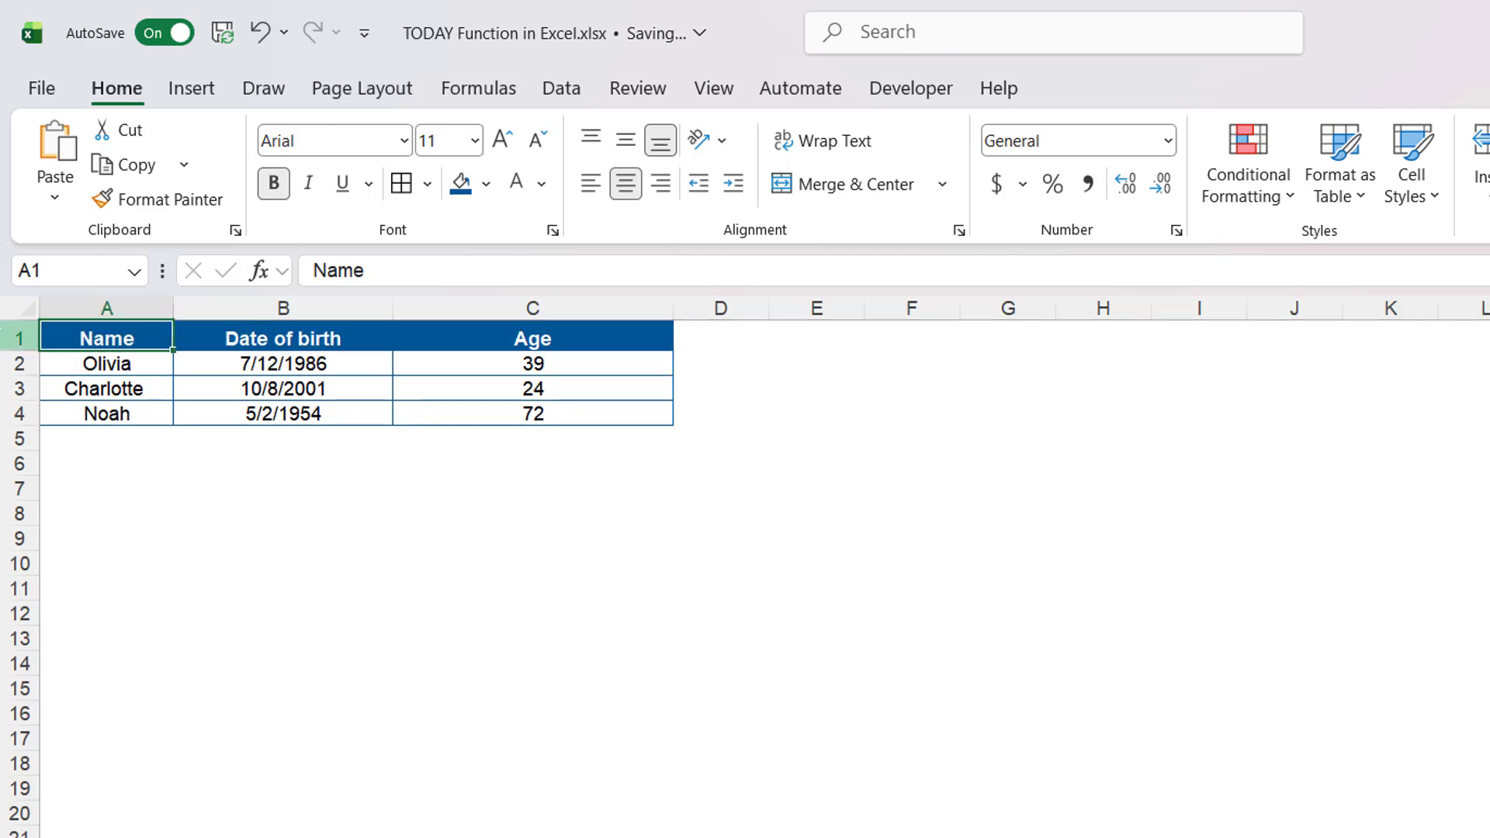
pyautogui.click(24, 335)
pyautogui.click(626, 139)
pyautogui.click(655, 472)
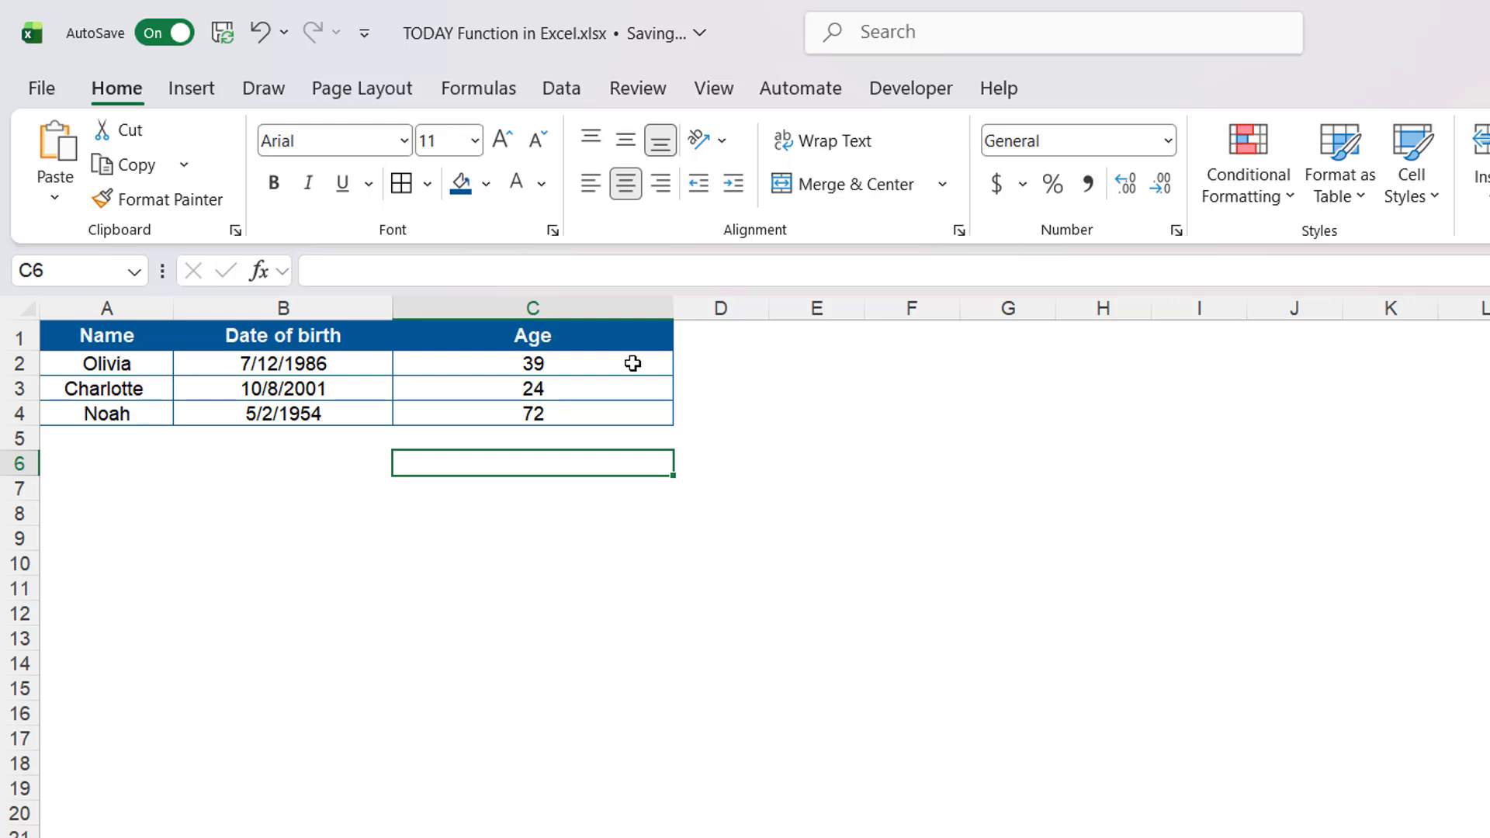
# - Open the first Age cell's formula =INT((TODAY()-B2)/365.25) for inspection and confirm it
pyautogui.doubleClick(632, 363)
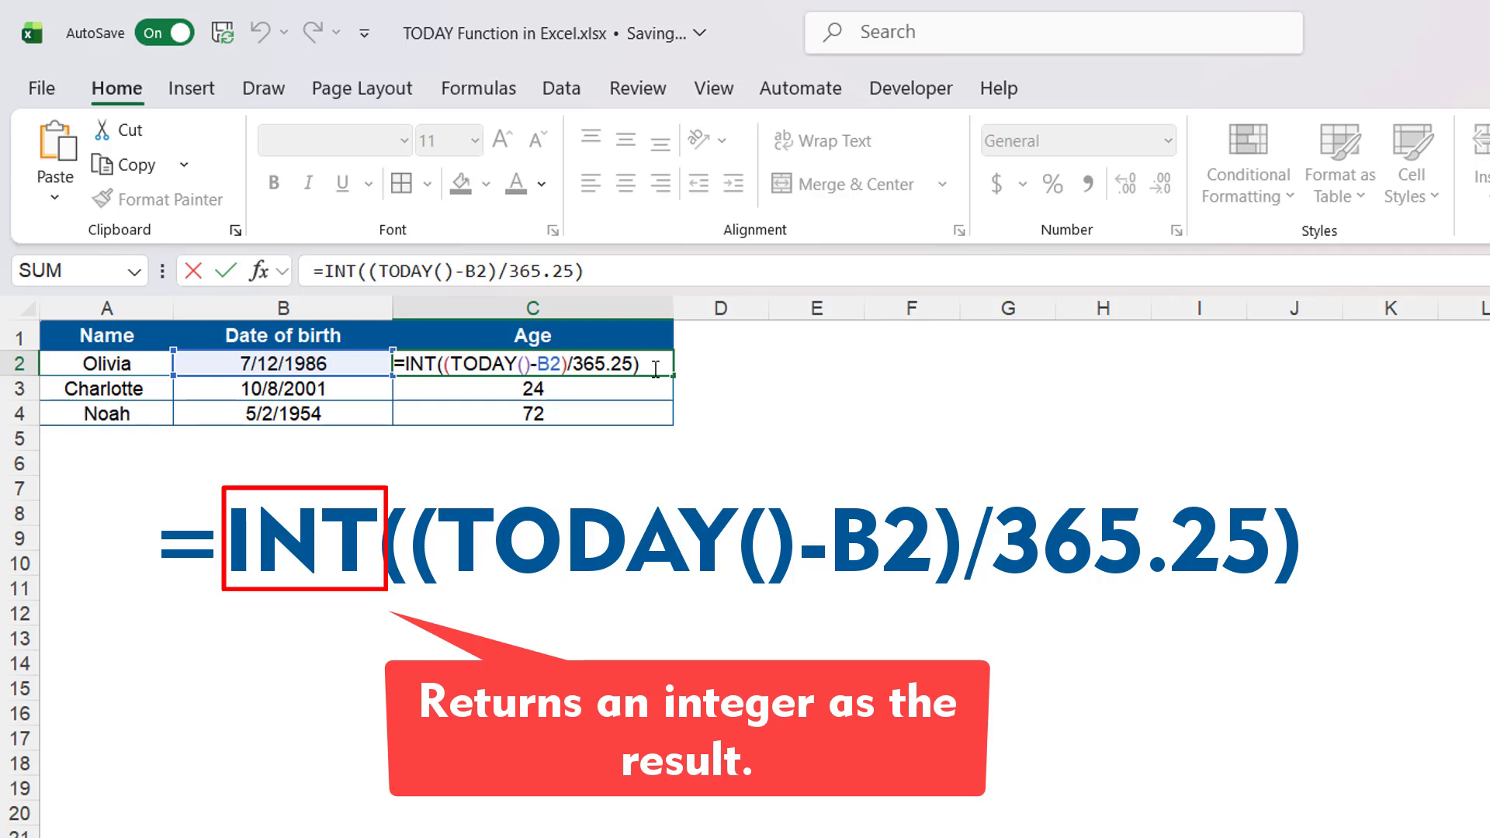
pyautogui.press('Return')
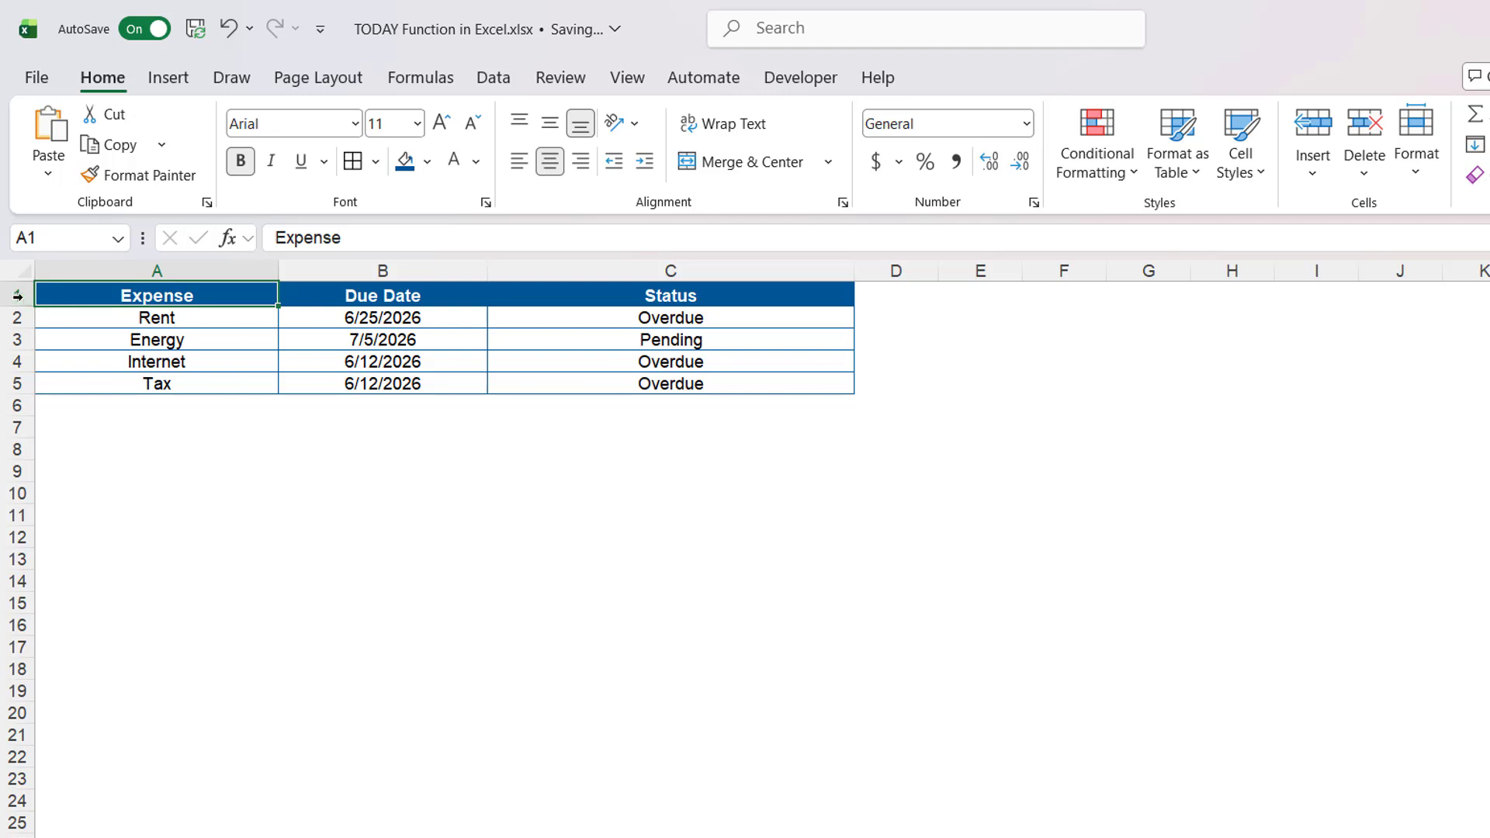
# - On the expense sheet, examine the due dates and the first Status formula =IF(B2<TODAY(),"Overdue","Pending")
pyautogui.click(682, 401)
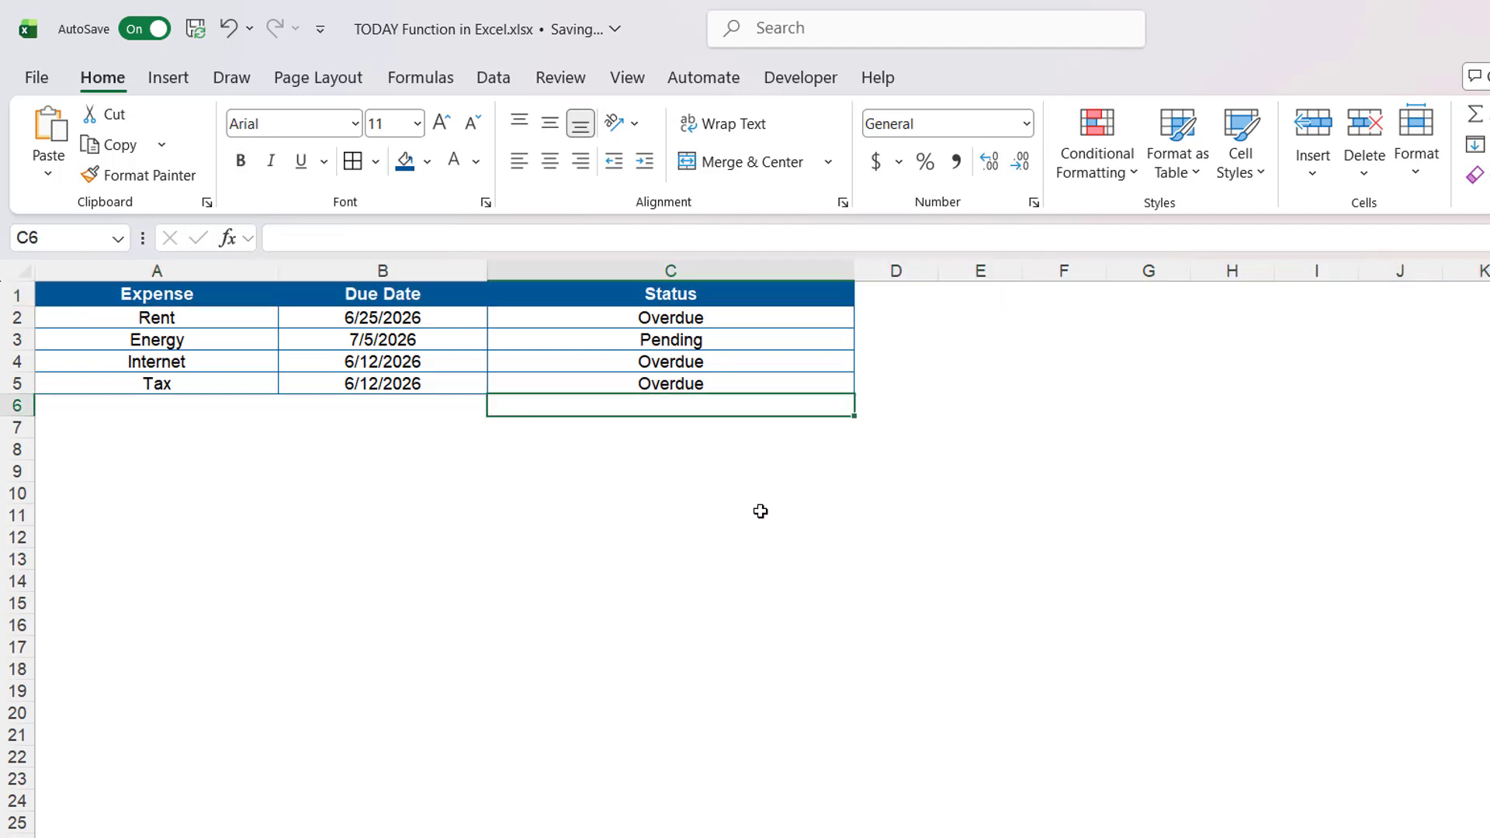
pyautogui.click(947, 478)
pyautogui.click(187, 304)
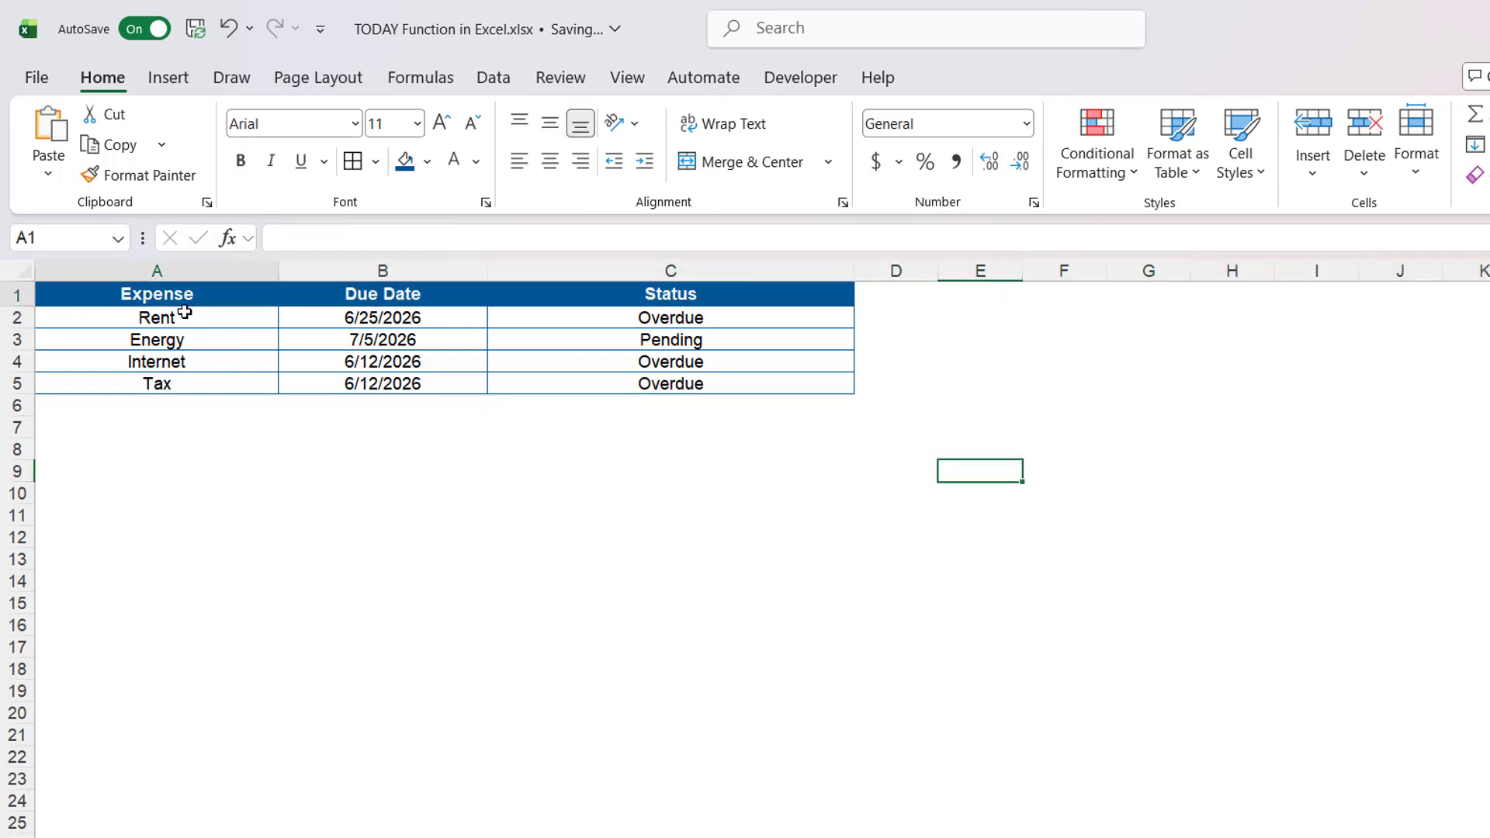
pyautogui.moveTo(185, 312); pyautogui.dragTo(165, 383)
pyautogui.moveTo(426, 296); pyautogui.dragTo(423, 381)
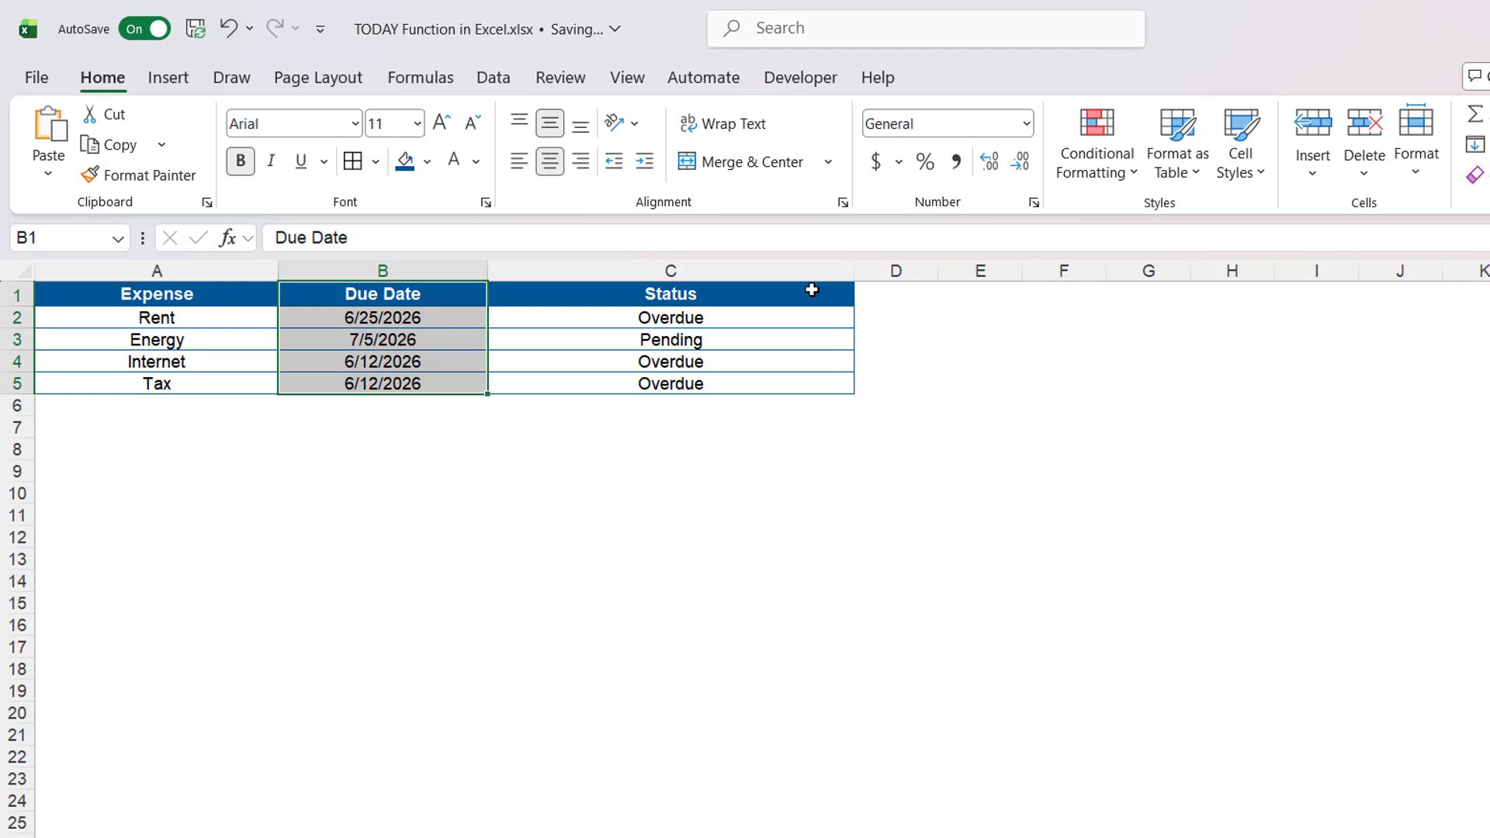
pyautogui.click(812, 289)
pyautogui.doubleClick(828, 319)
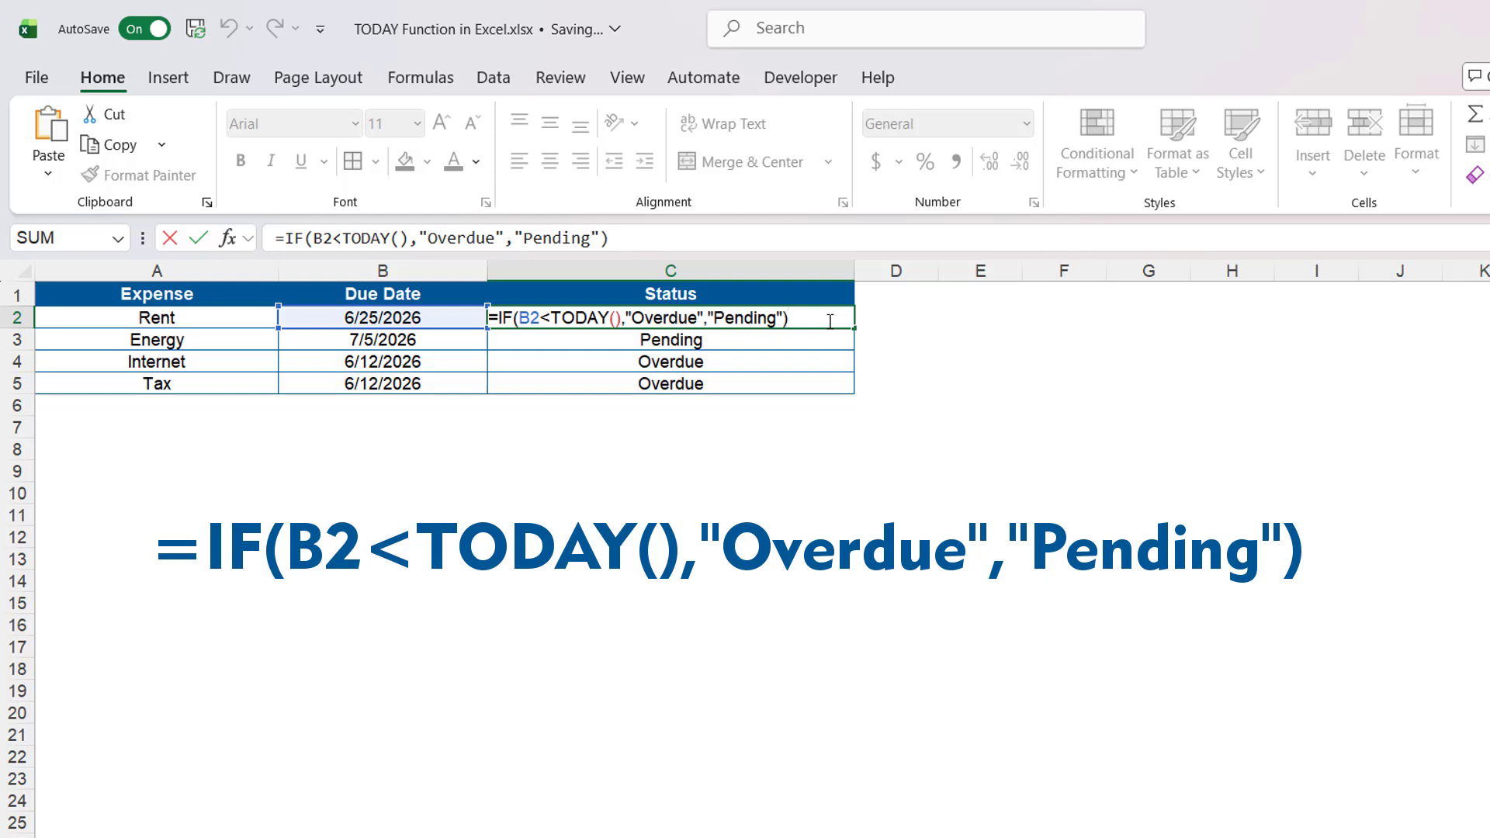
pyautogui.hotkey('ctrl', 'Return')
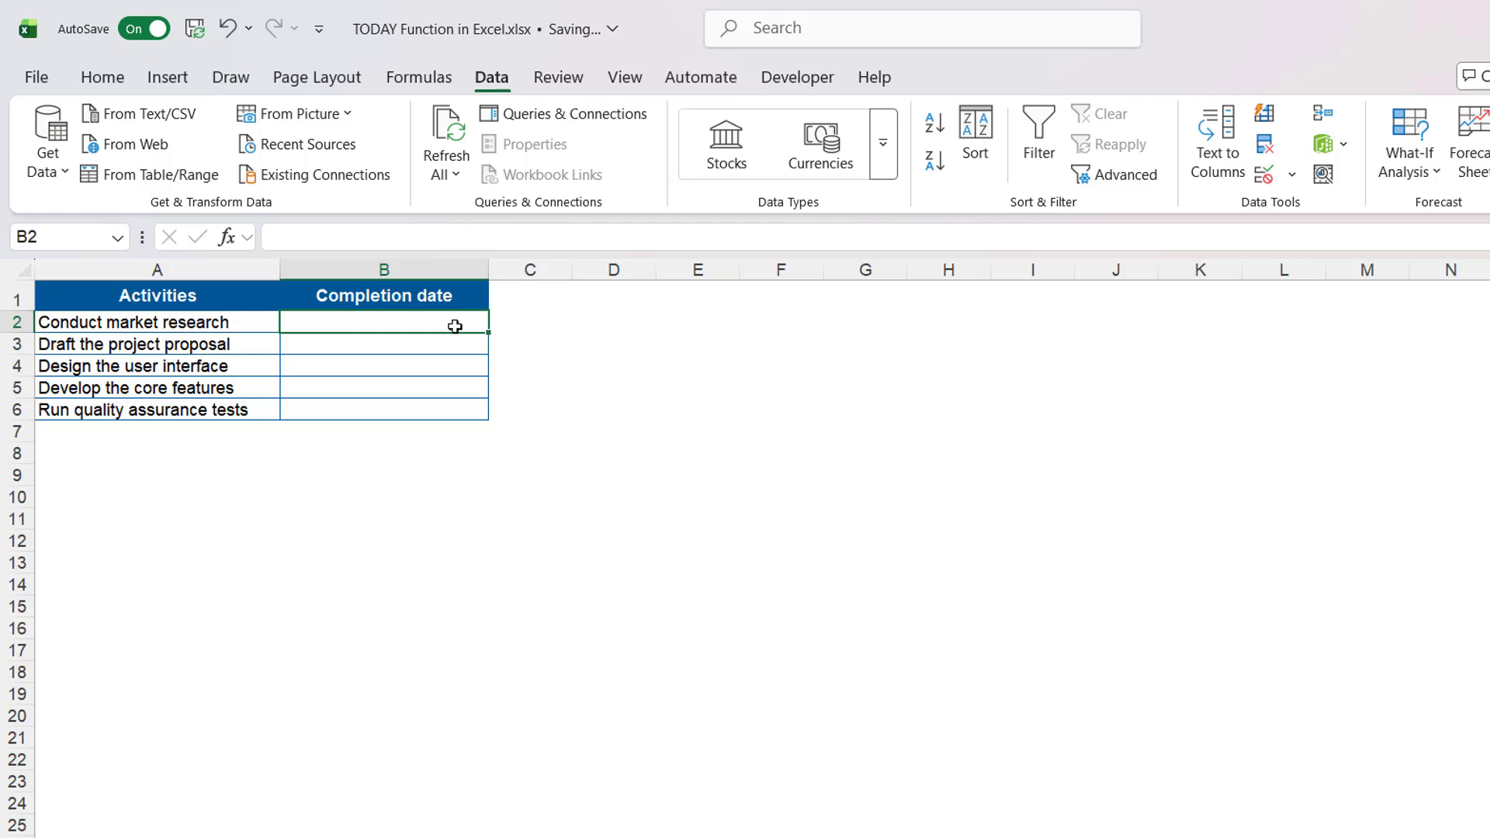
# - Apply custom data validation =AND(B2>=TODAY(),B2<=TODAY()+30) to the completion date cells
pyautogui.moveTo(452, 323); pyautogui.dragTo(454, 411)
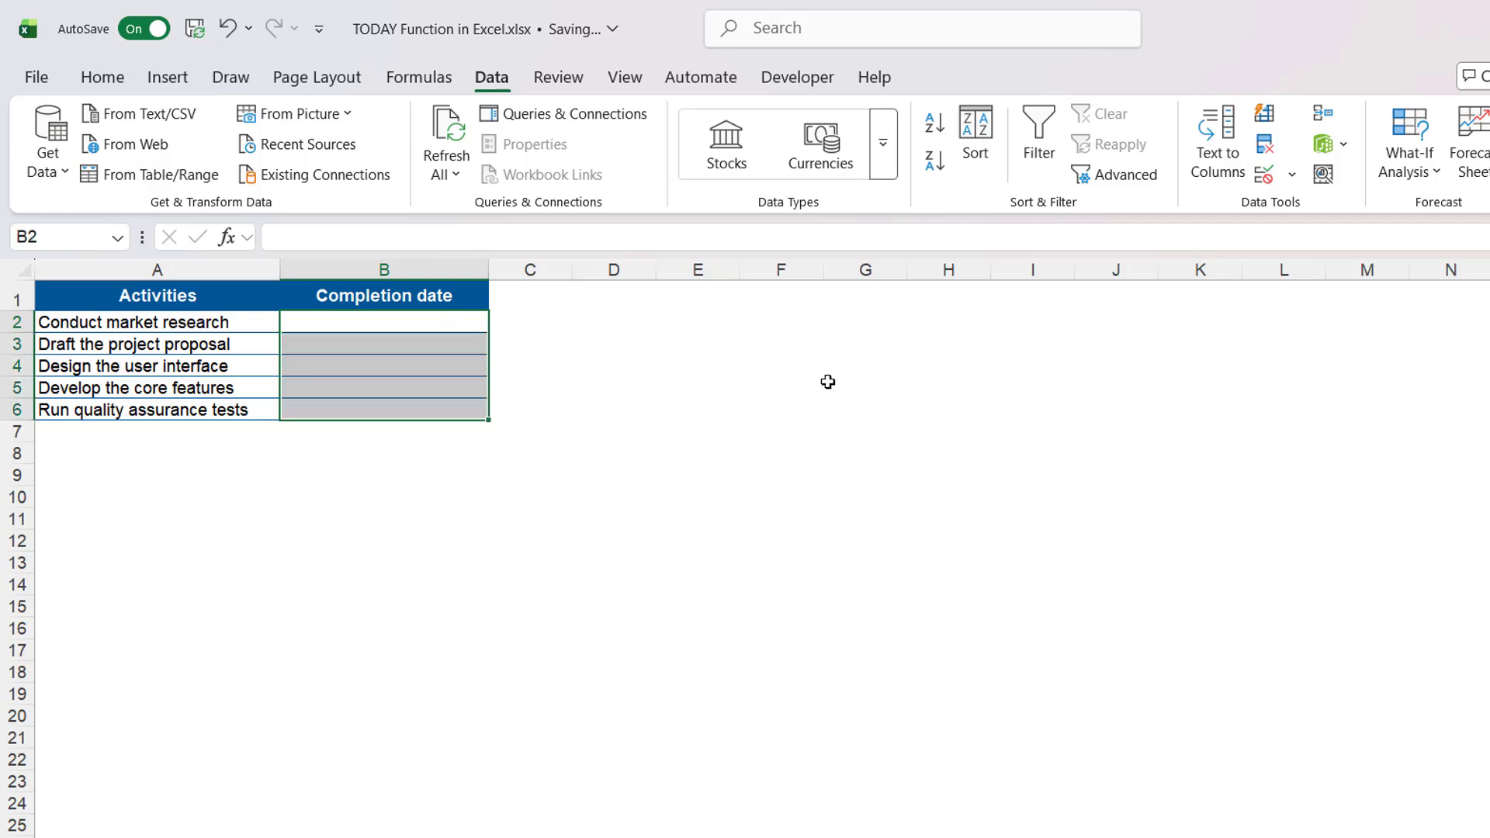
pyautogui.click(1292, 176)
pyautogui.click(1310, 210)
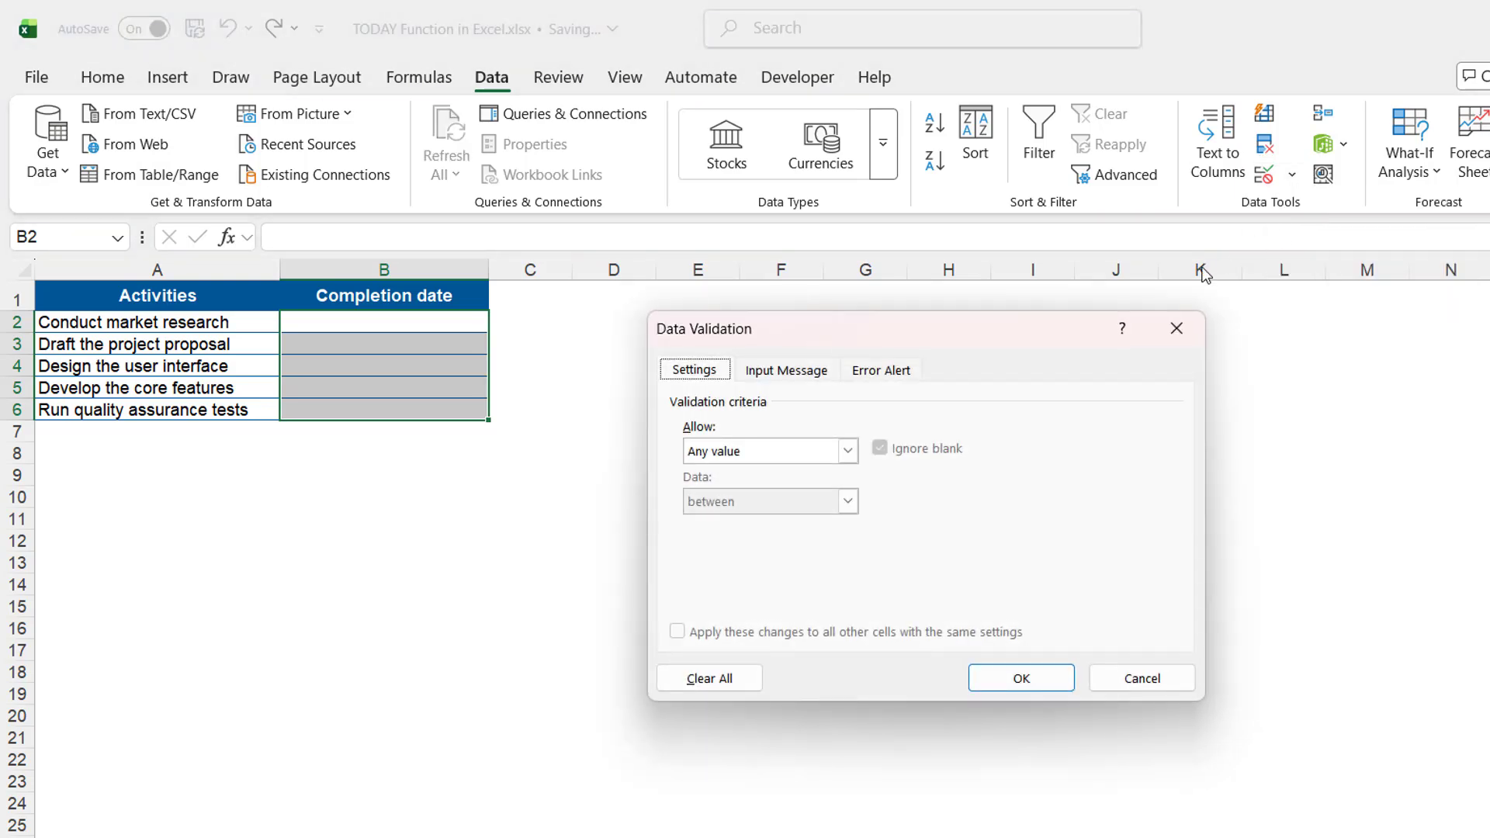
pyautogui.click(848, 454)
pyautogui.click(795, 585)
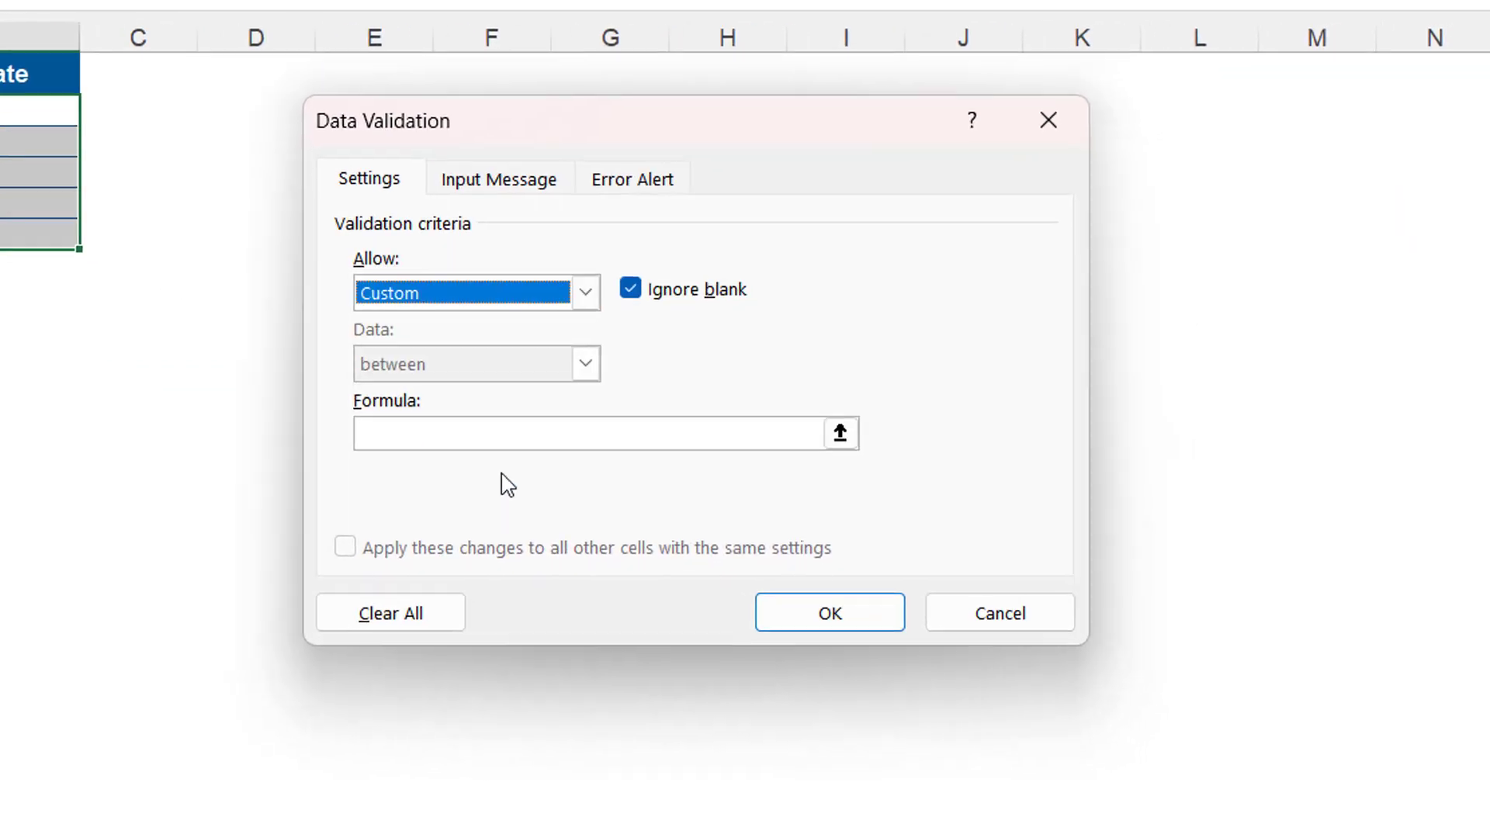
pyautogui.click(774, 548)
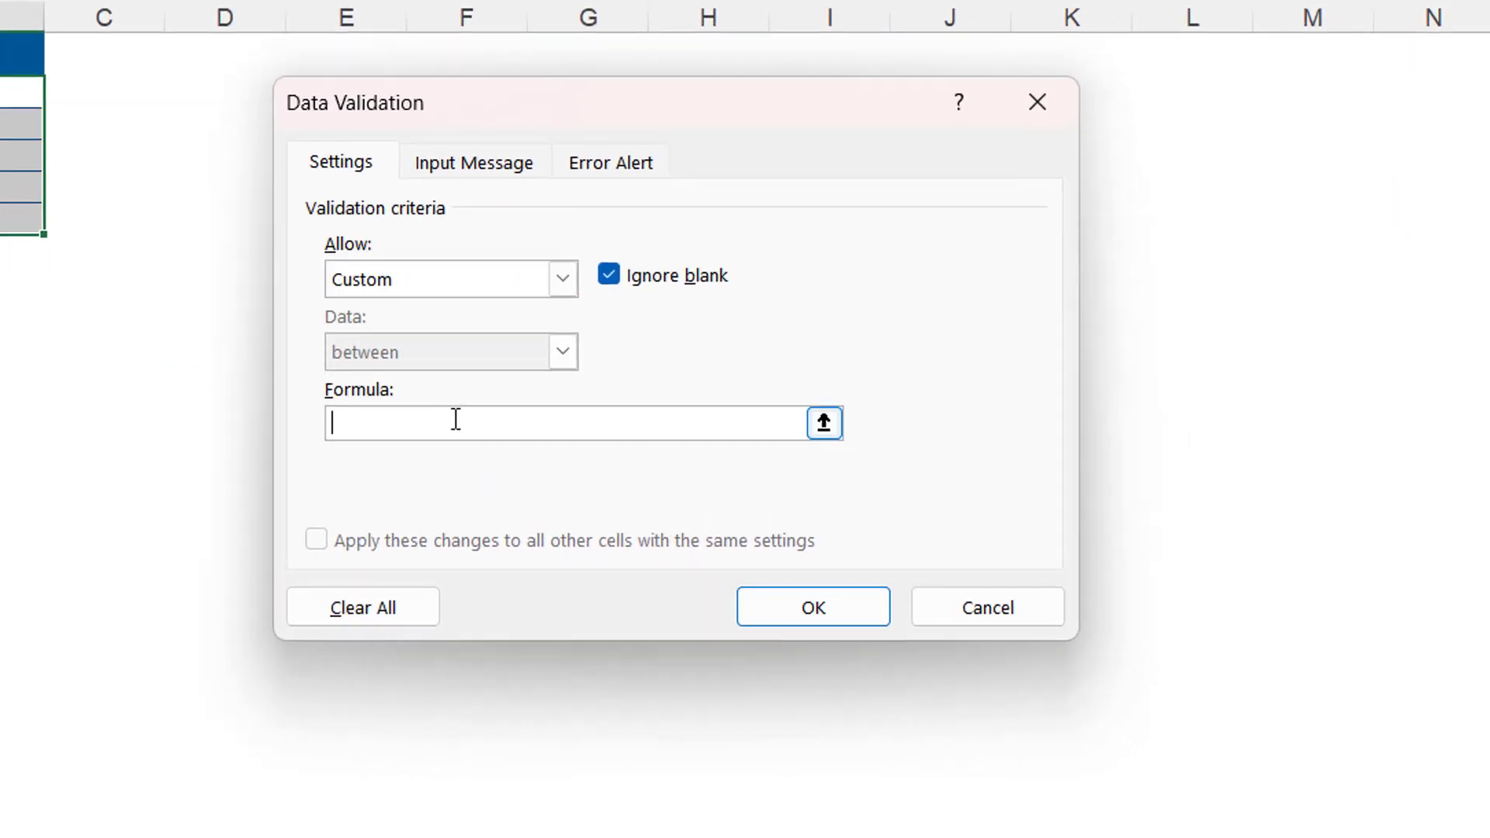
pyautogui.hotkey('ctrl', 'v')
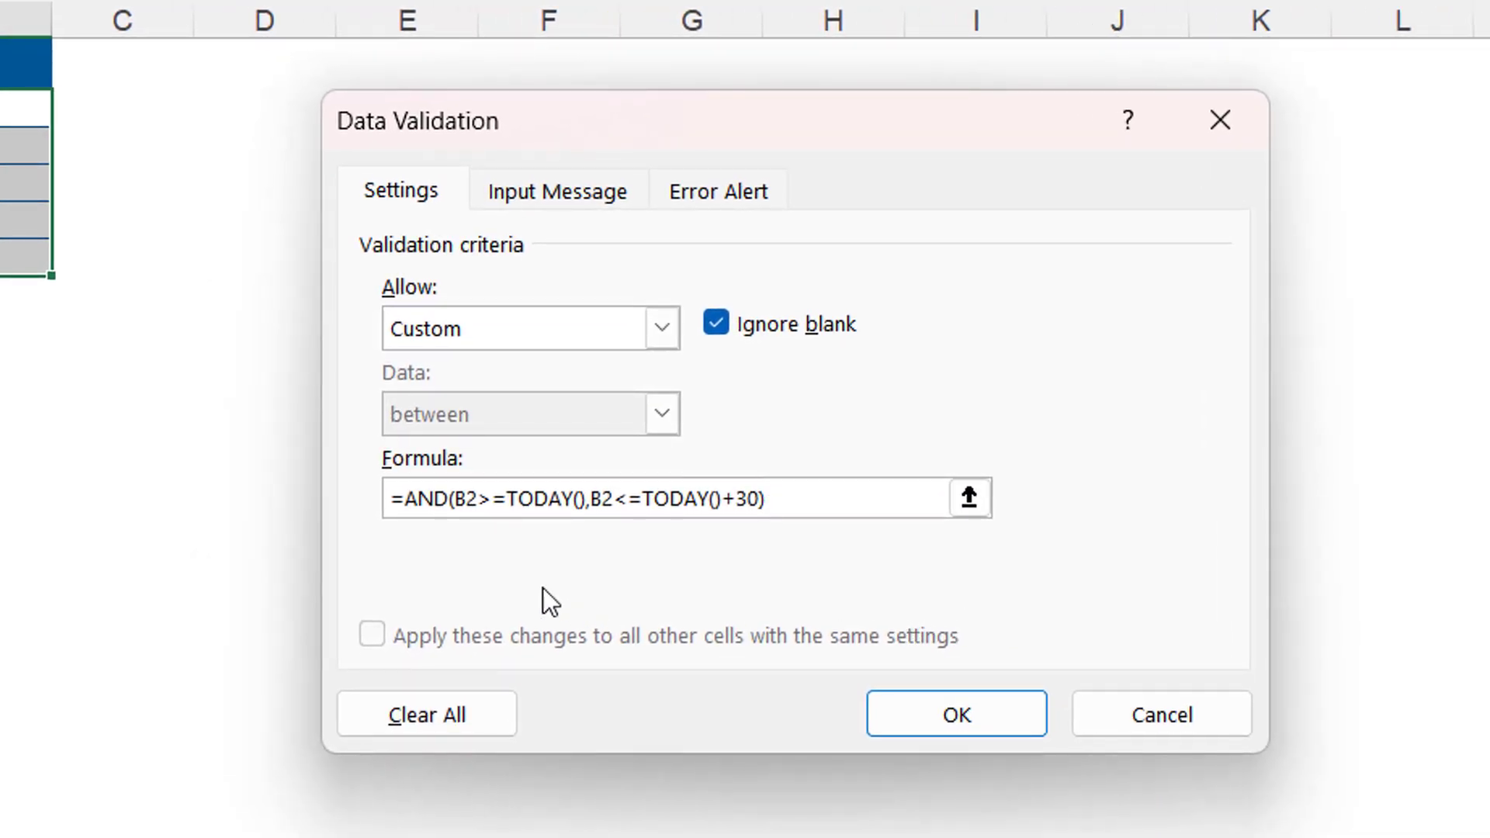
pyautogui.moveTo(453, 501); pyautogui.dragTo(767, 512)
pyautogui.click(824, 499)
pyautogui.click(1012, 716)
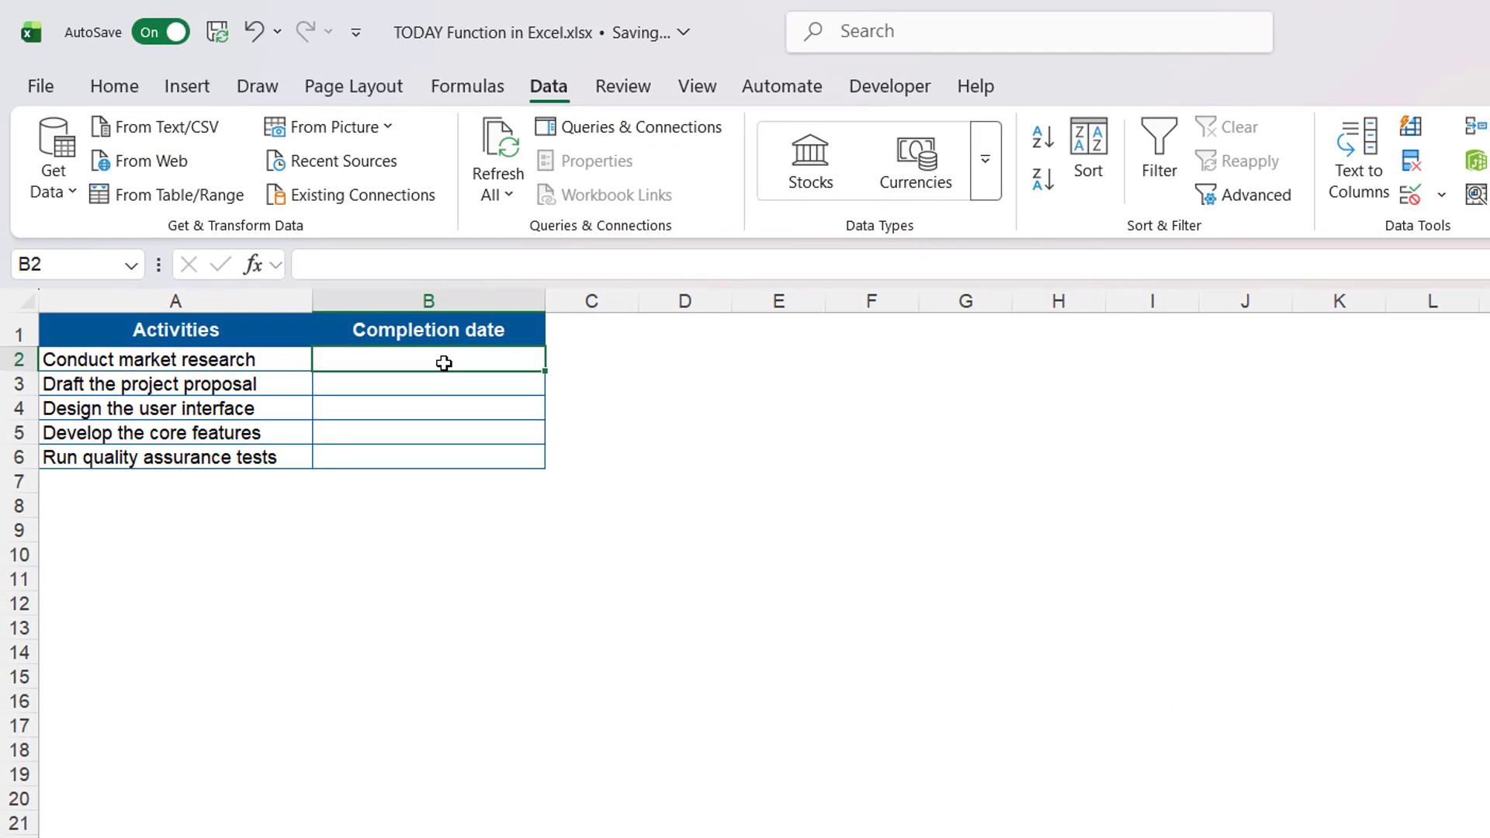
# - Try entering 12/25 as the first completion date, then cancel the rejected entry
pyautogui.write('12/25')
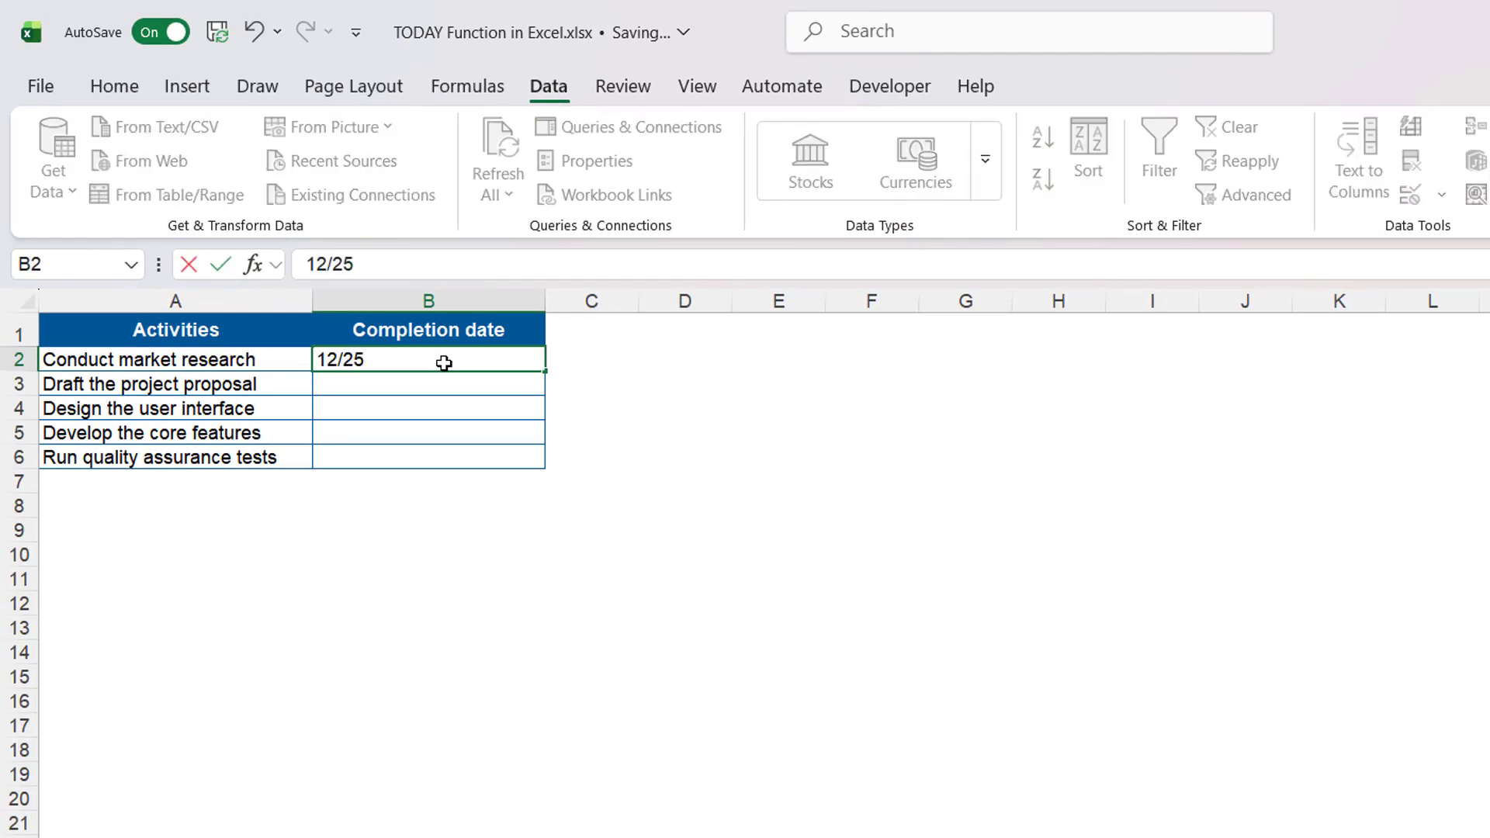
pyautogui.press('Return')
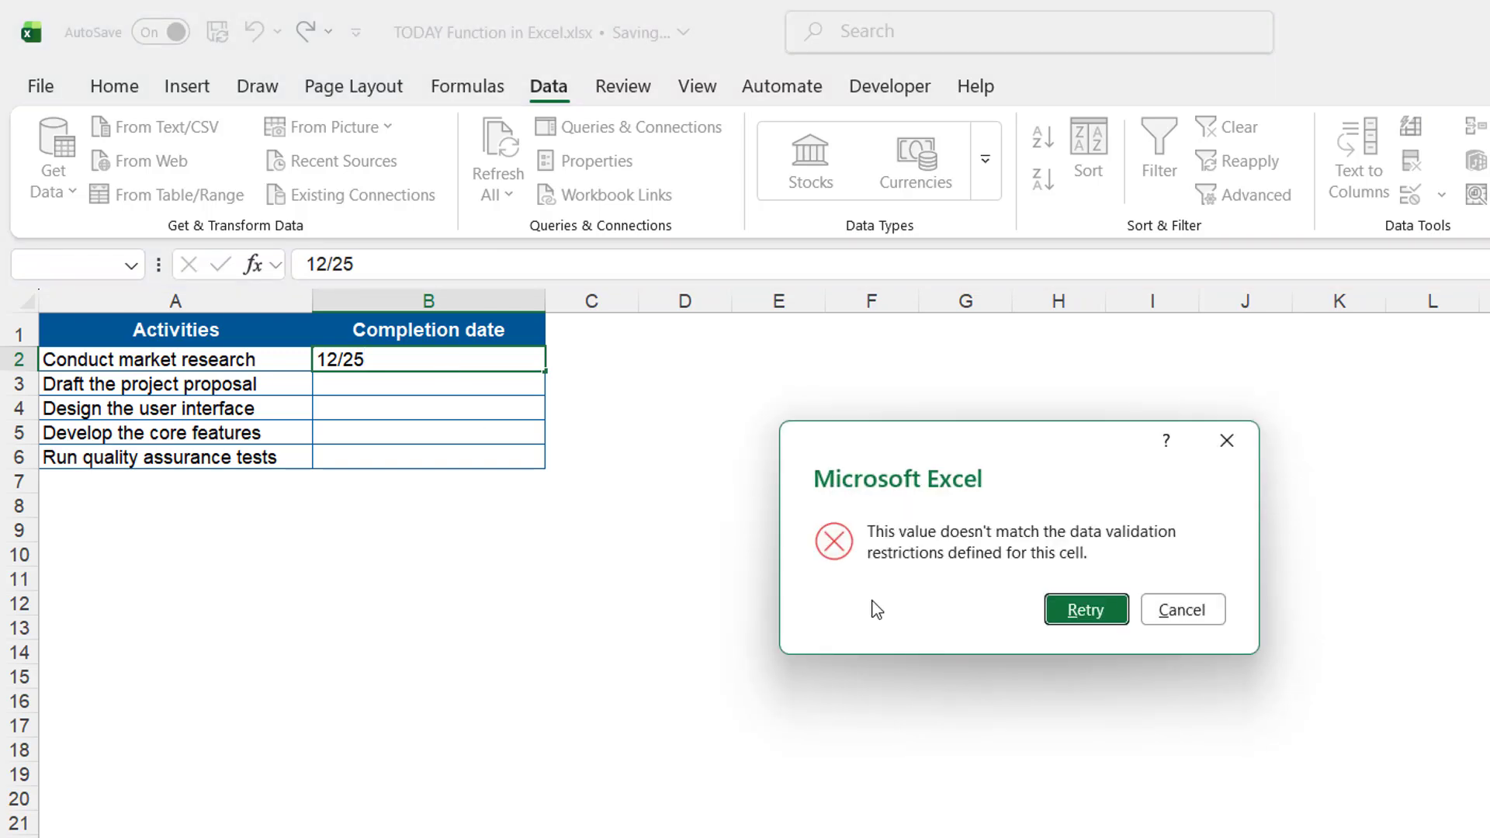
pyautogui.click(1180, 614)
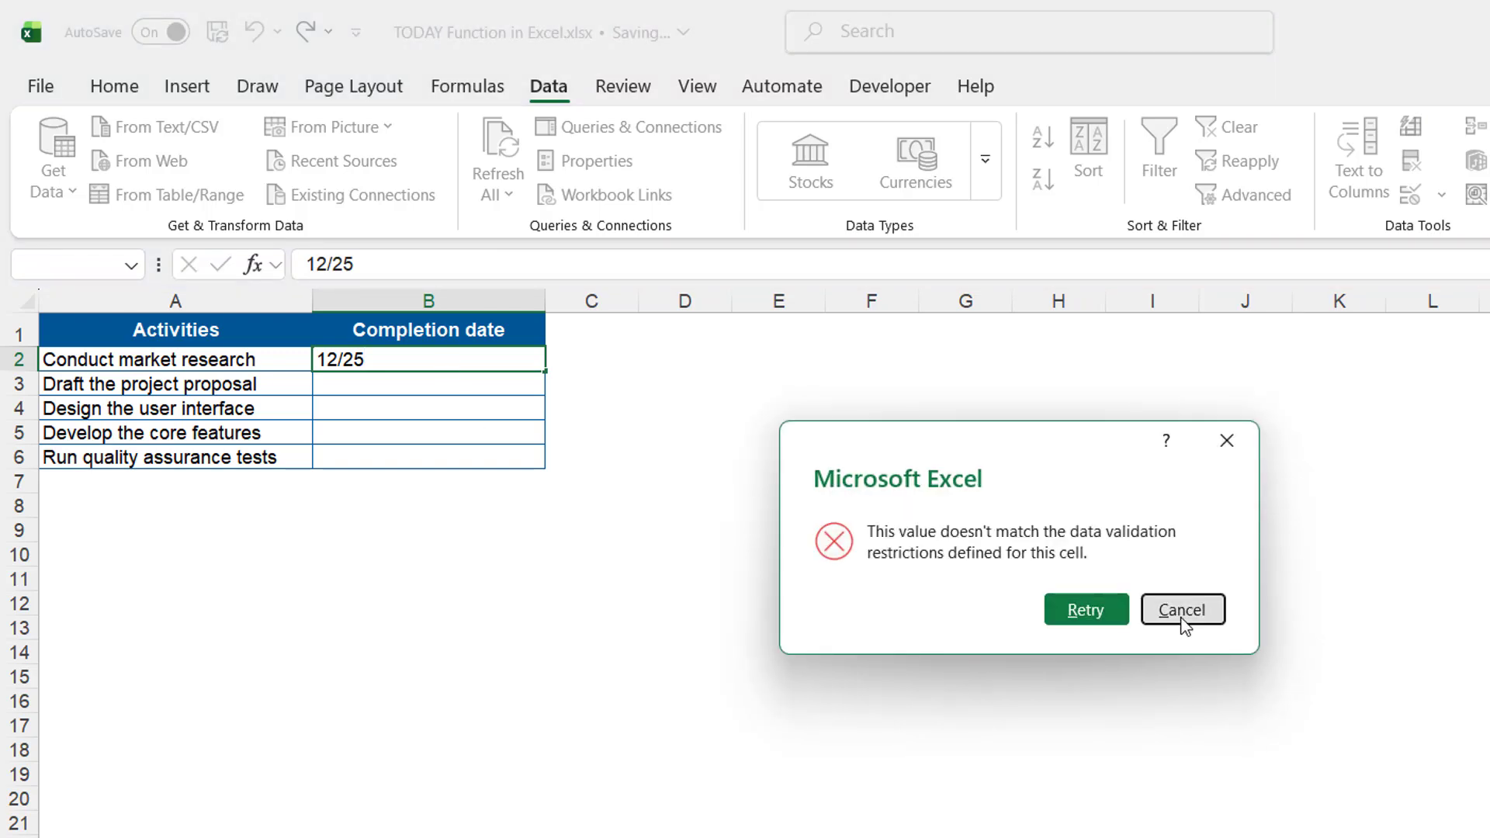
pyautogui.click(768, 630)
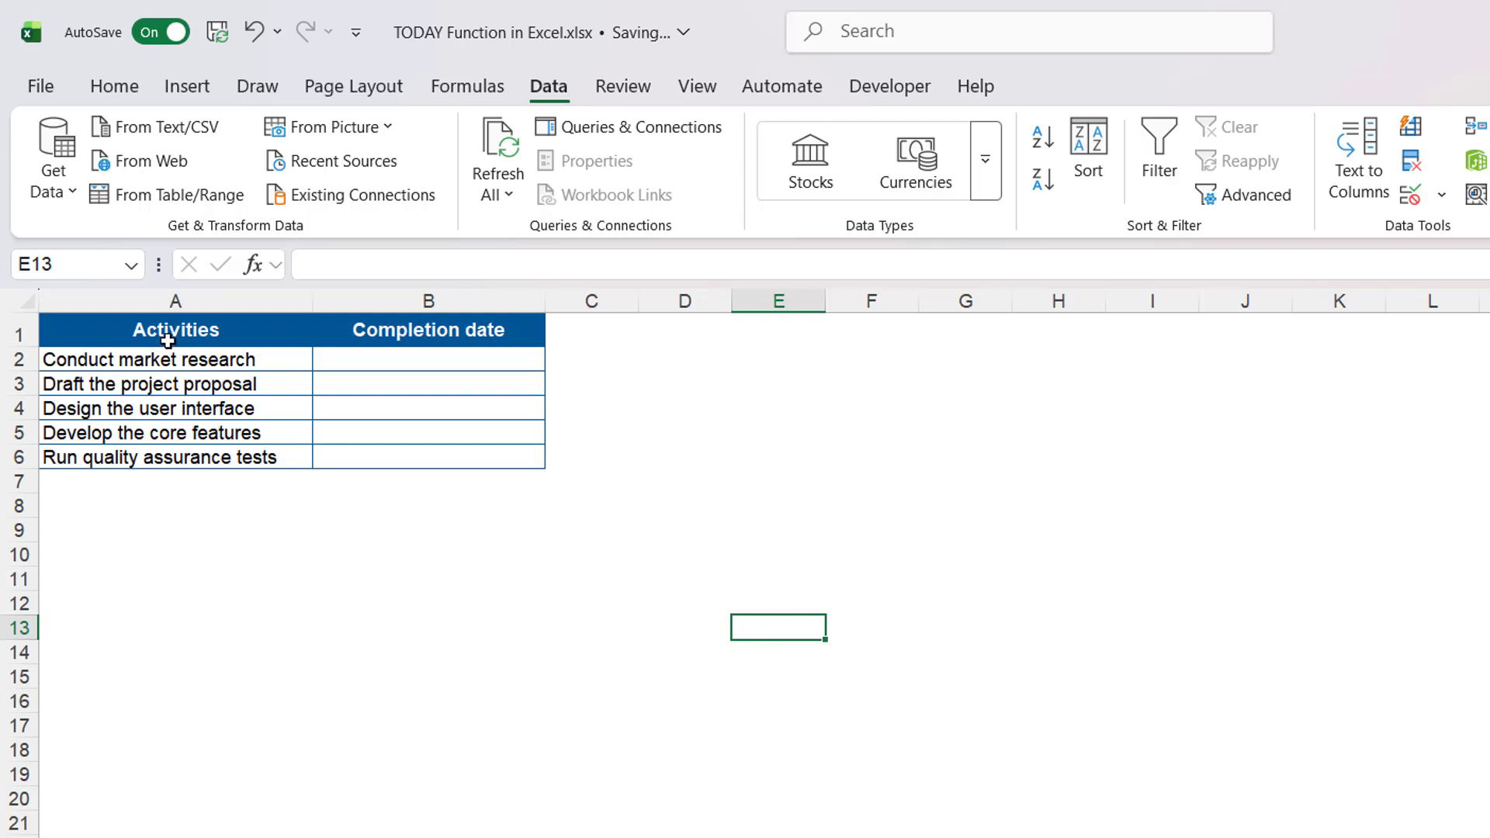
pyautogui.click(163, 336)
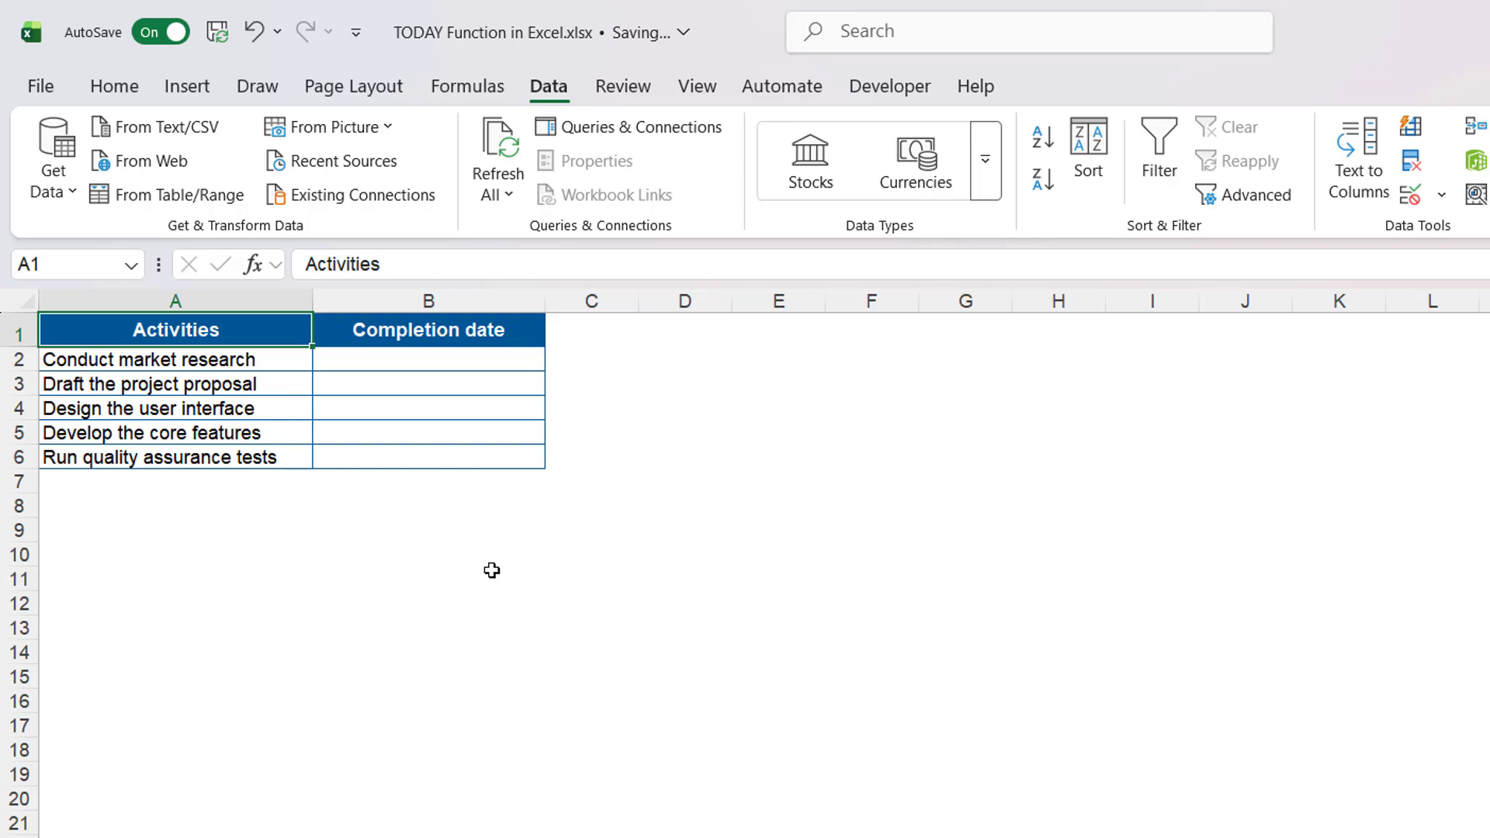